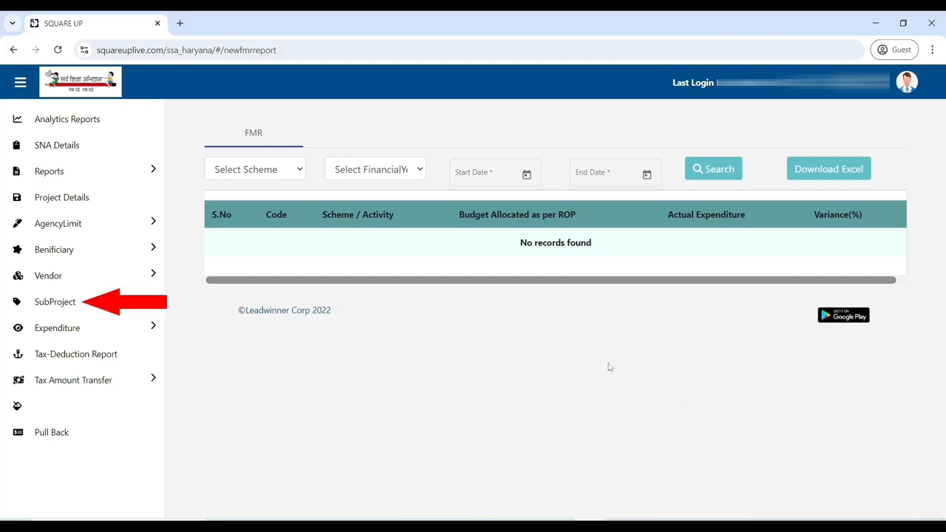
Step: Open the SubProject creation form from the SubProject section
{"action": "left_click", "coordinate": [104, 312]}
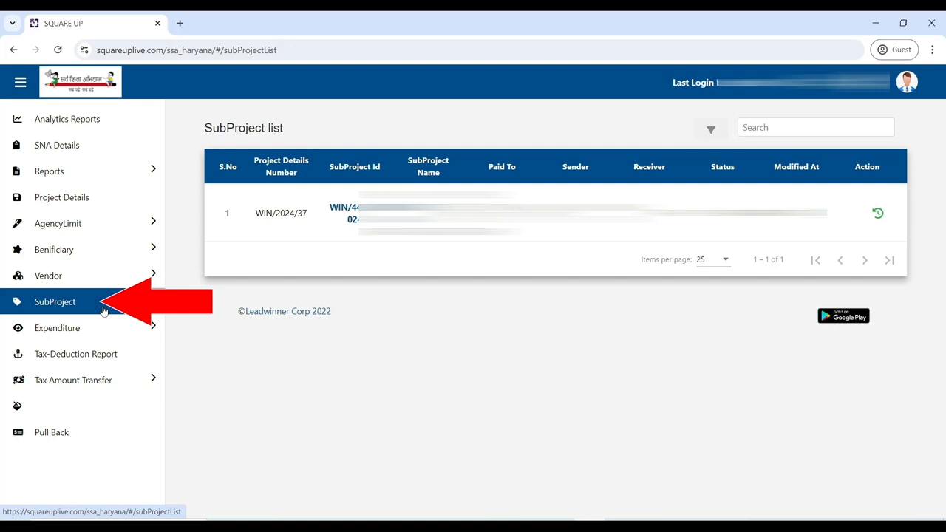
{"action": "left_click", "coordinate": [104, 309]}
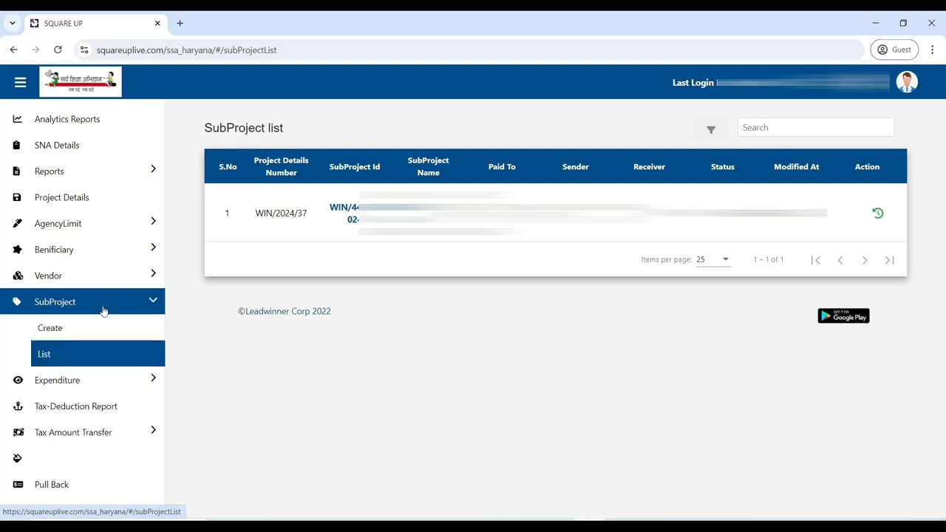
{"action": "left_click", "coordinate": [65, 332]}
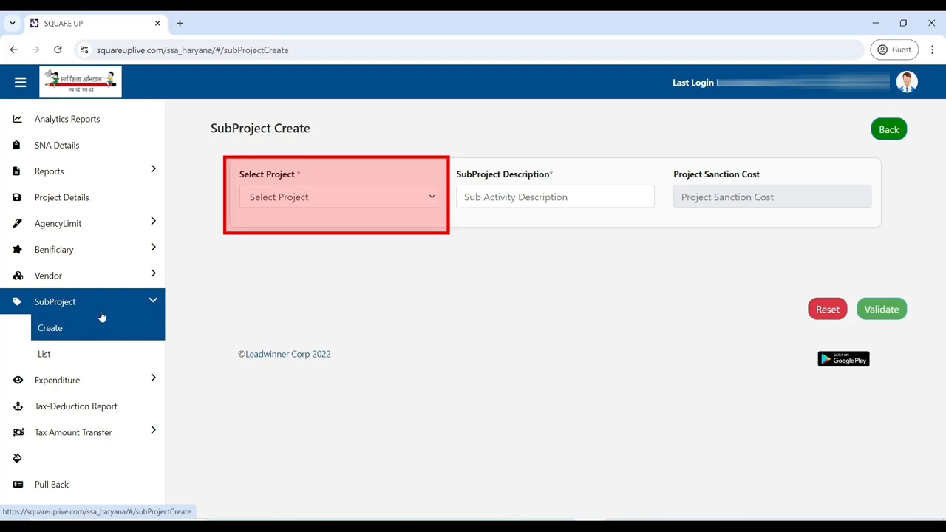
Step: Select project WIN/2024/37 and enter the subproject description SCHOOL GRANT VARIOUS PAYEMNETS
{"action": "left_click", "coordinate": [303, 197]}
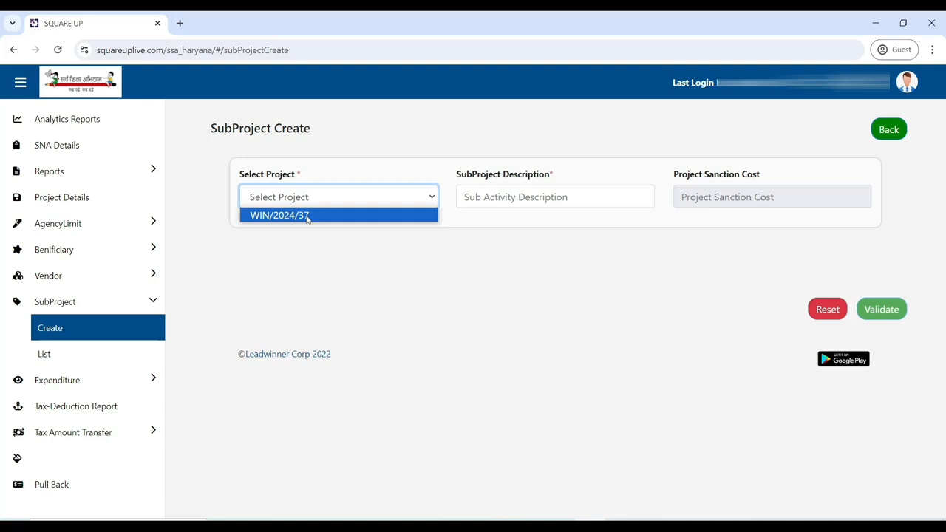
{"action": "left_click", "coordinate": [307, 216]}
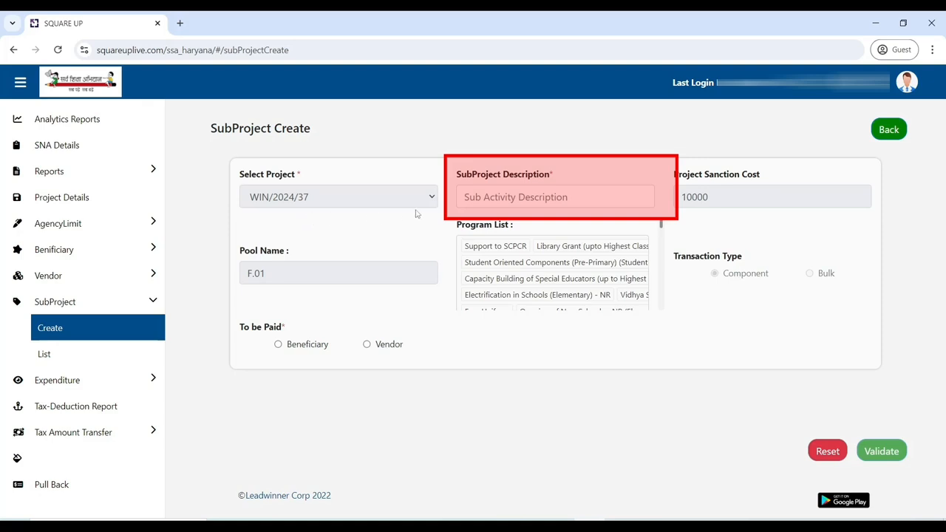
{"action": "left_click", "coordinate": [518, 198]}
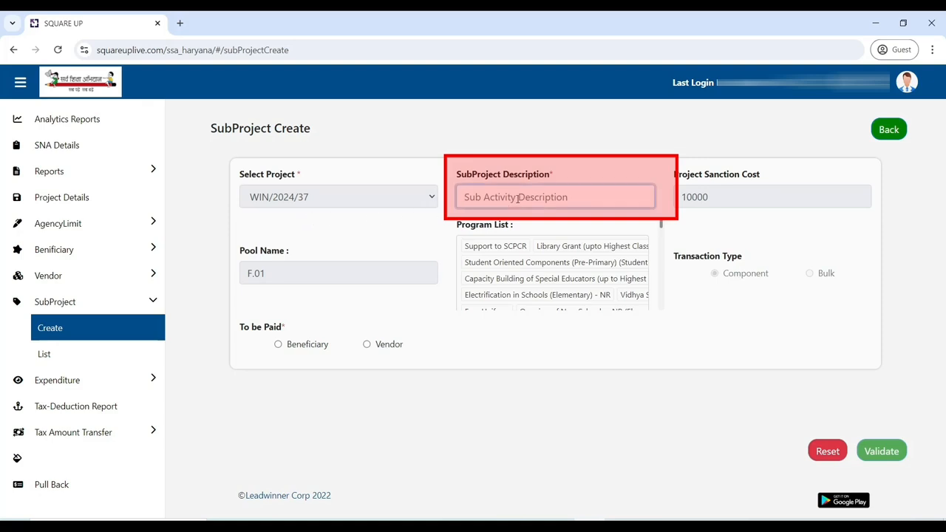
{"action": "type", "text": "SCH"}
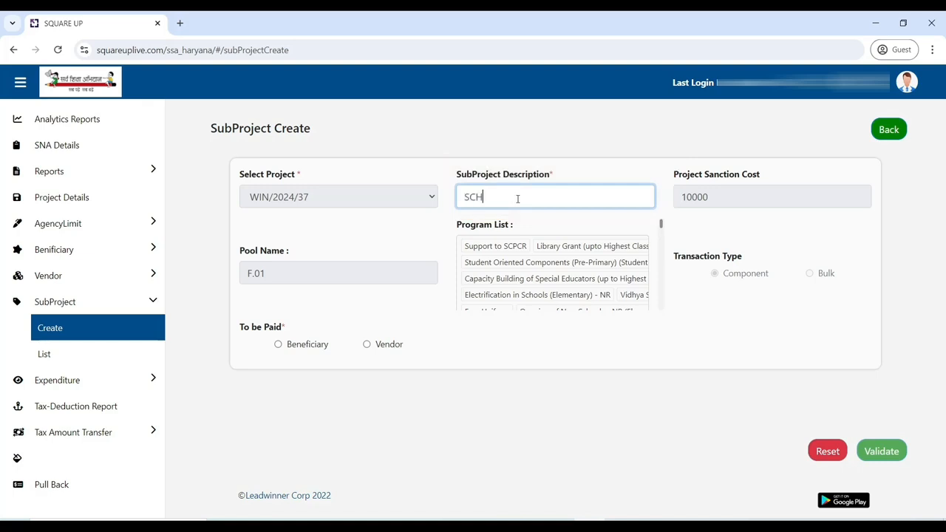
{"action": "type", "text": "OOL GRANT VARIOUS PAYEMNES"}
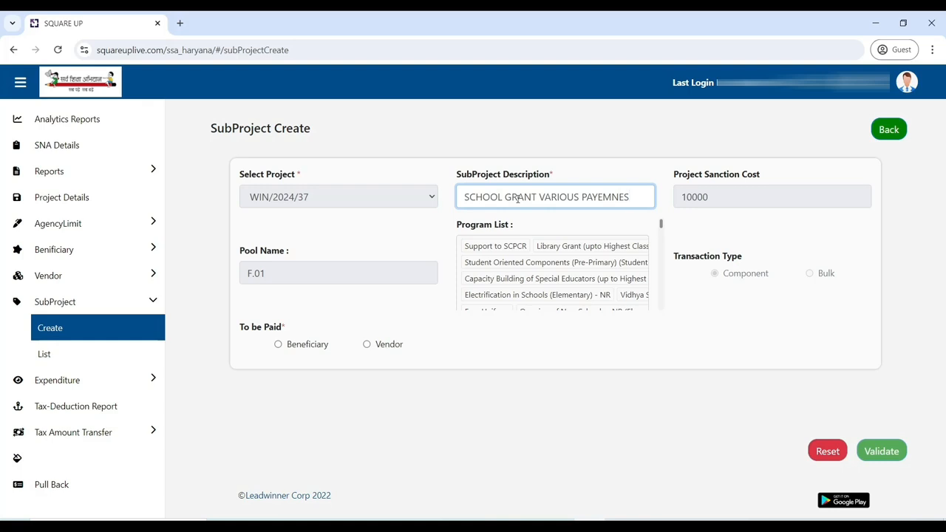
{"action": "key", "text": "BackSpace"}
{"action": "type", "text": "TS"}
Step: Set the payee to Vendor, the taxes option to Without Taxes, and the mode of operation to Bulk
{"action": "left_click", "coordinate": [367, 345]}
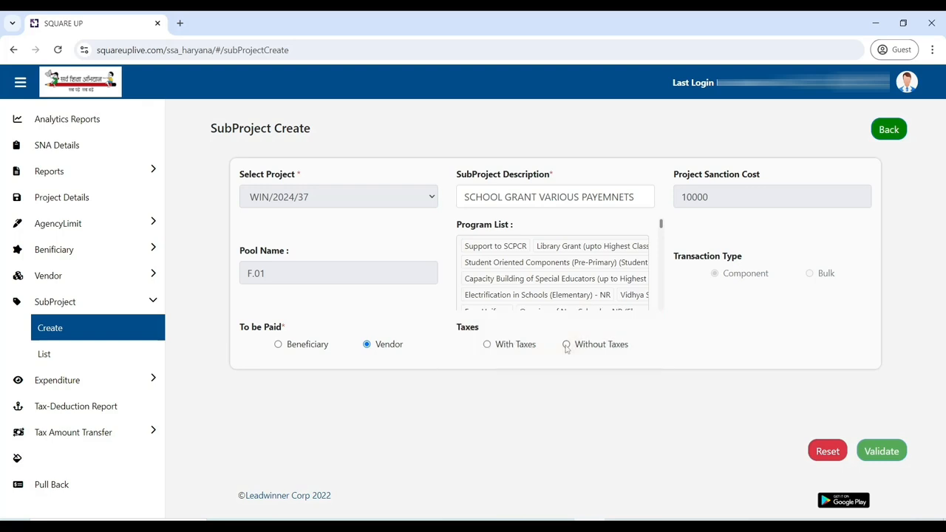
{"action": "left_click", "coordinate": [566, 346]}
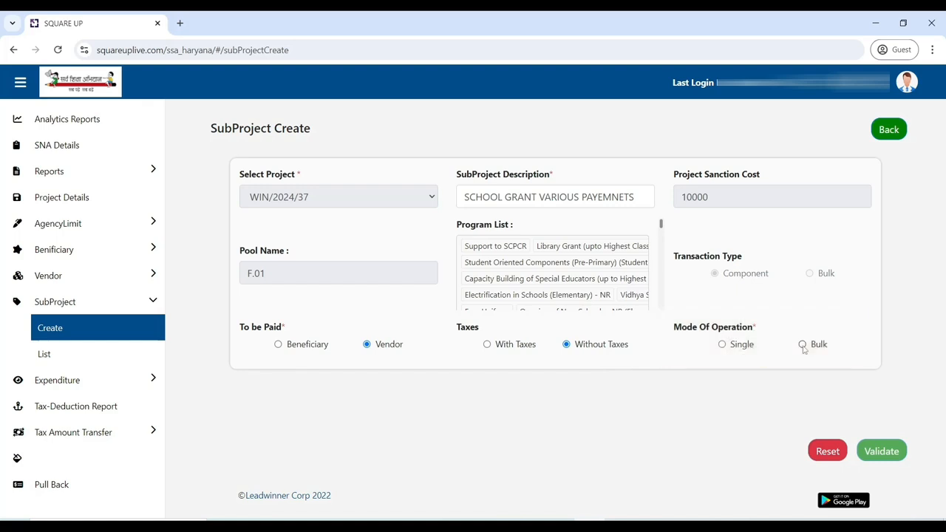
{"action": "left_click", "coordinate": [803, 345]}
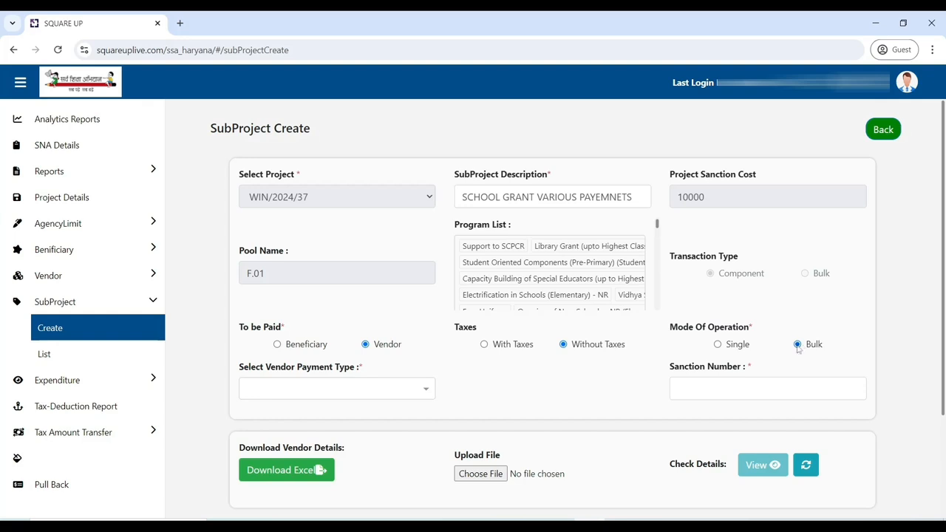
Step: Set the vendor payment type to Others and enter sanction number MJS/002
{"action": "left_click", "coordinate": [371, 401]}
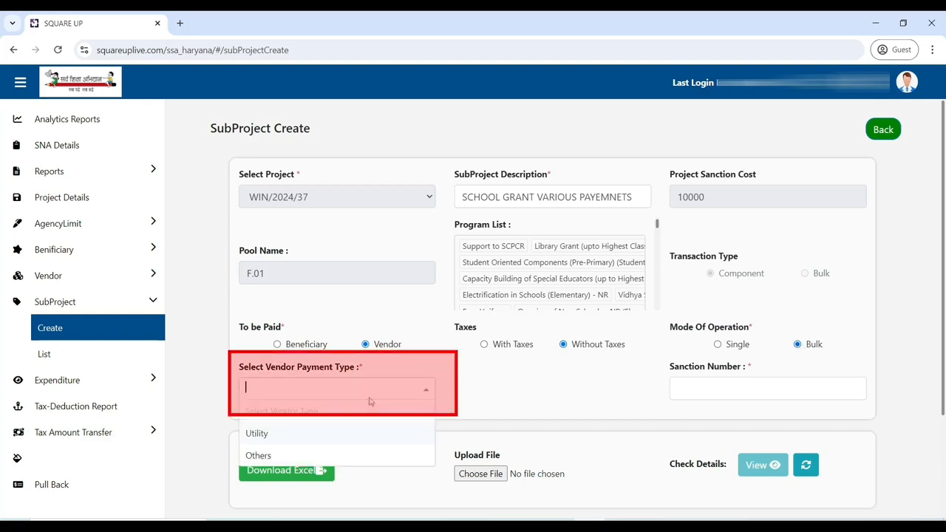
{"action": "left_click", "coordinate": [342, 454]}
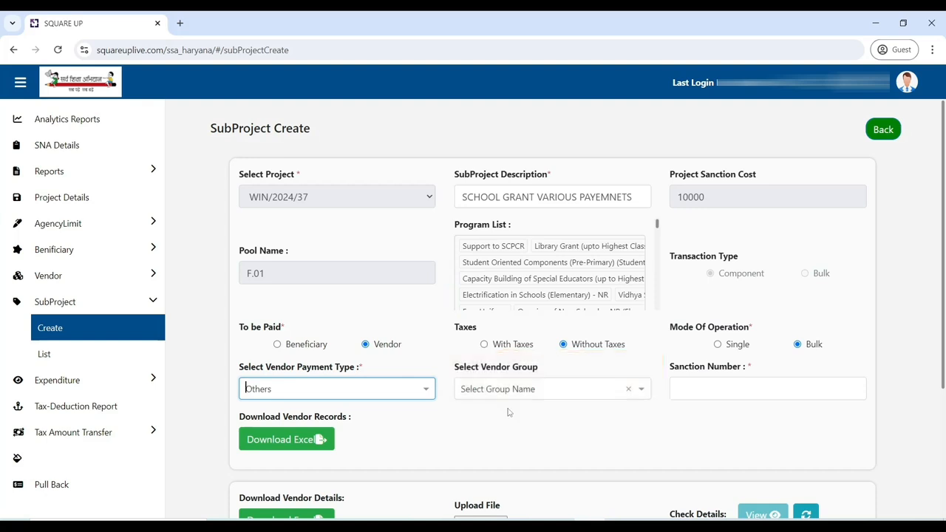
{"action": "left_click", "coordinate": [686, 390]}
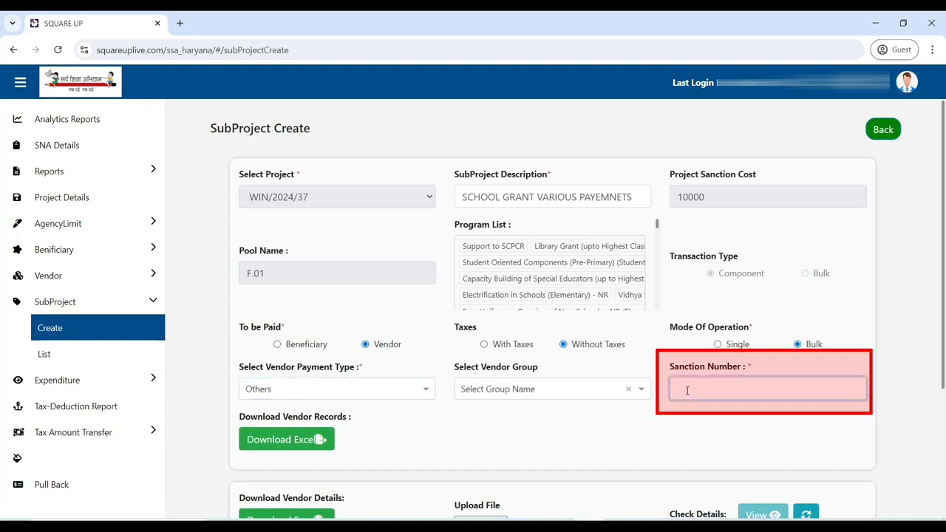
{"action": "type", "text": "MIS/00"}
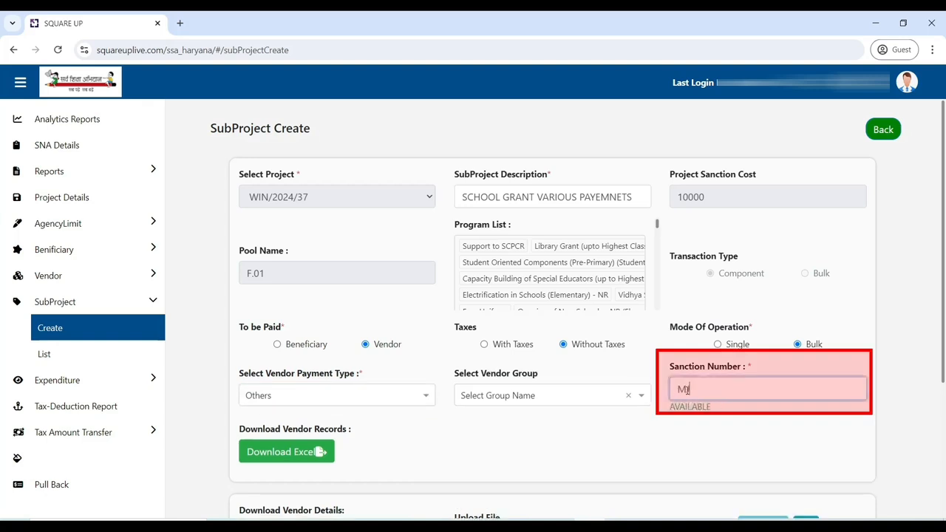
{"action": "type", "text": "2"}
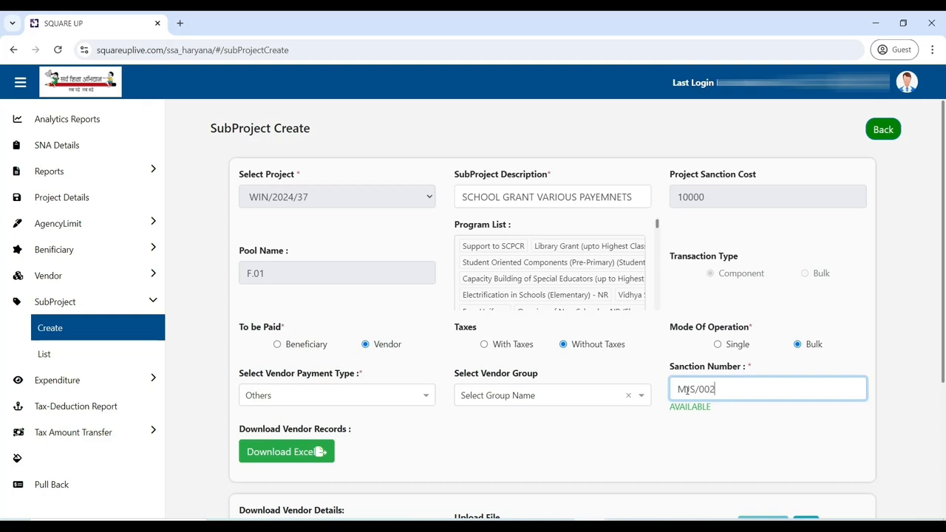
Step: Download the vendor details Excel template and open the downloaded file
{"action": "left_click", "coordinate": [648, 457]}
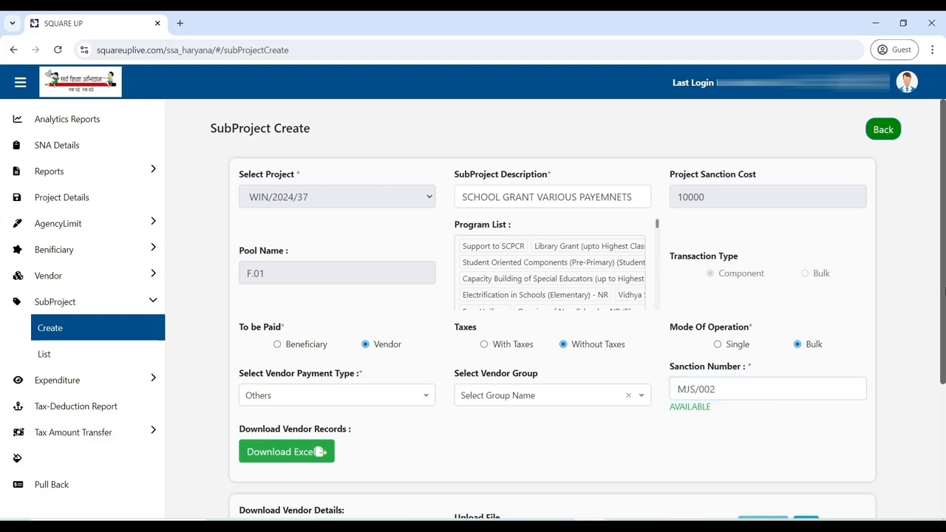
{"action": "left_click_drag", "start_coordinate": [944, 290], "coordinate": [944, 447]}
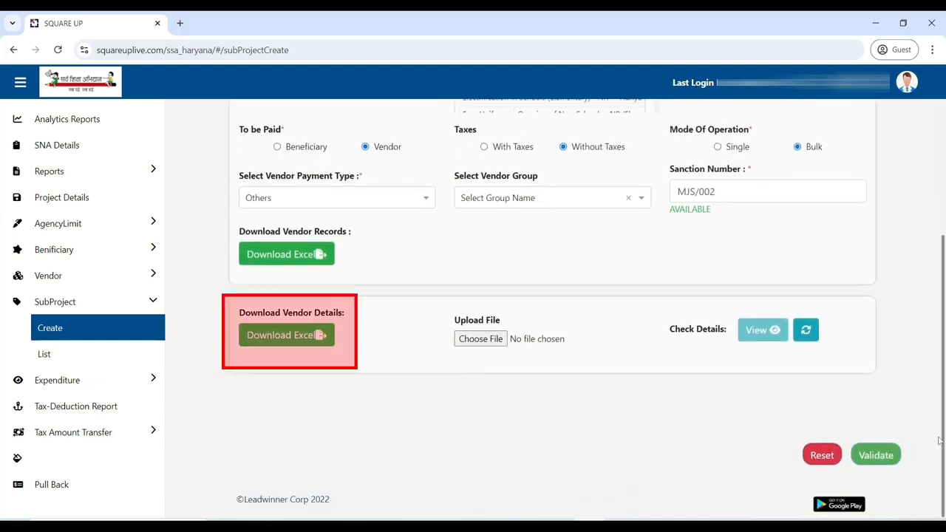
{"action": "left_click", "coordinate": [264, 347]}
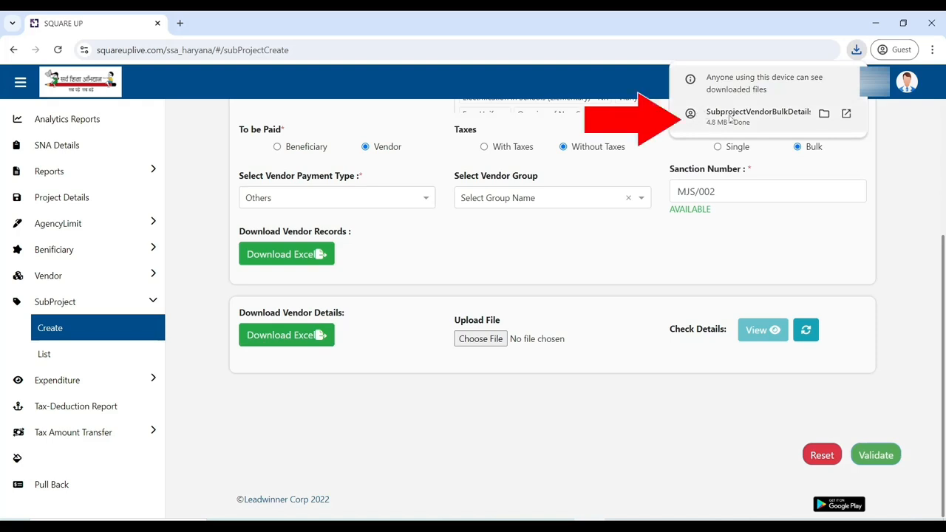
{"action": "left_click", "coordinate": [731, 115]}
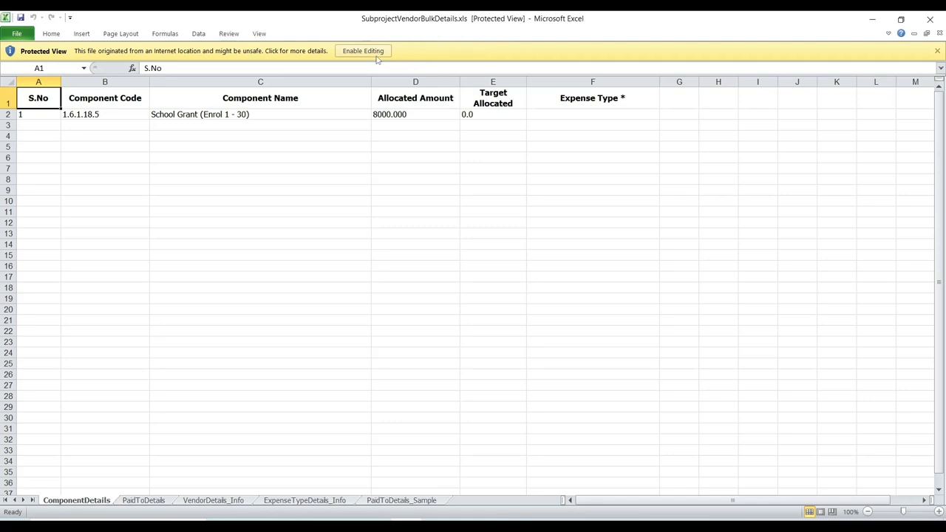
Step: Enable editing and enter Revenue as the expense type for the School Grant component
{"action": "left_click", "coordinate": [376, 55]}
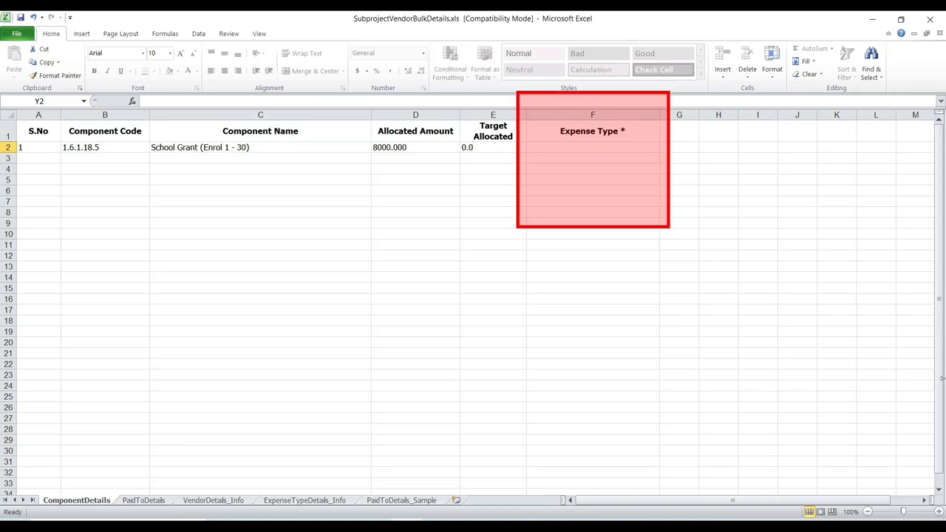
{"action": "left_click", "coordinate": [627, 146]}
{"action": "type", "text": "Revenue"}
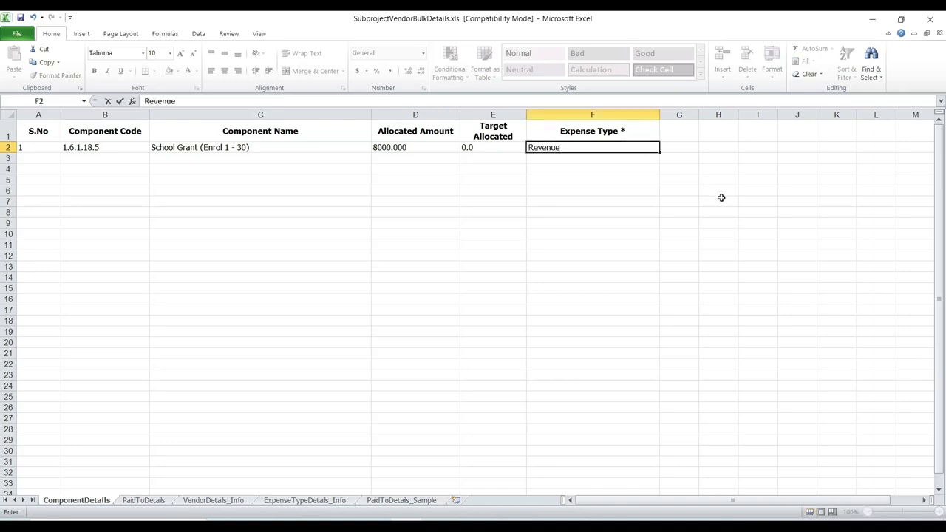
{"action": "key", "text": "Return"}
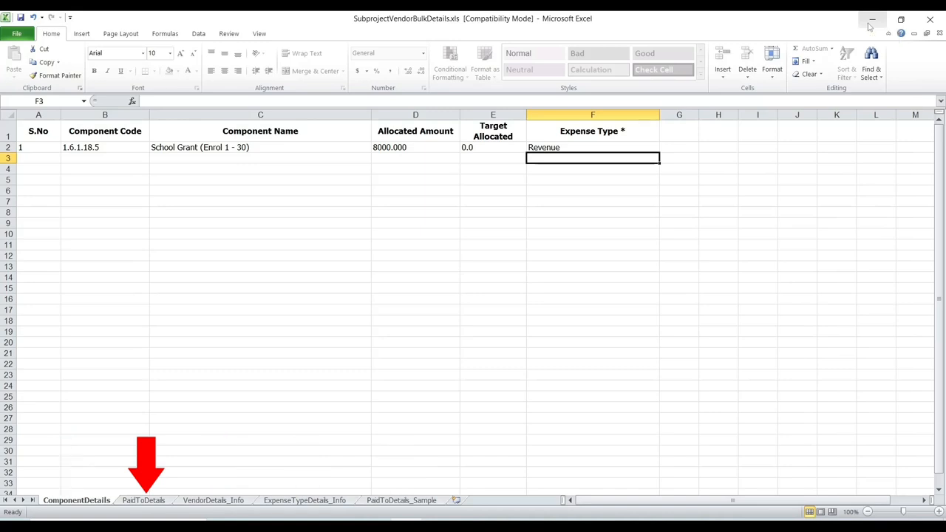
Step: On the PaidToDetails sheet, number the S.No column 1 to 5 for five vendor rows
{"action": "left_click", "coordinate": [144, 500]}
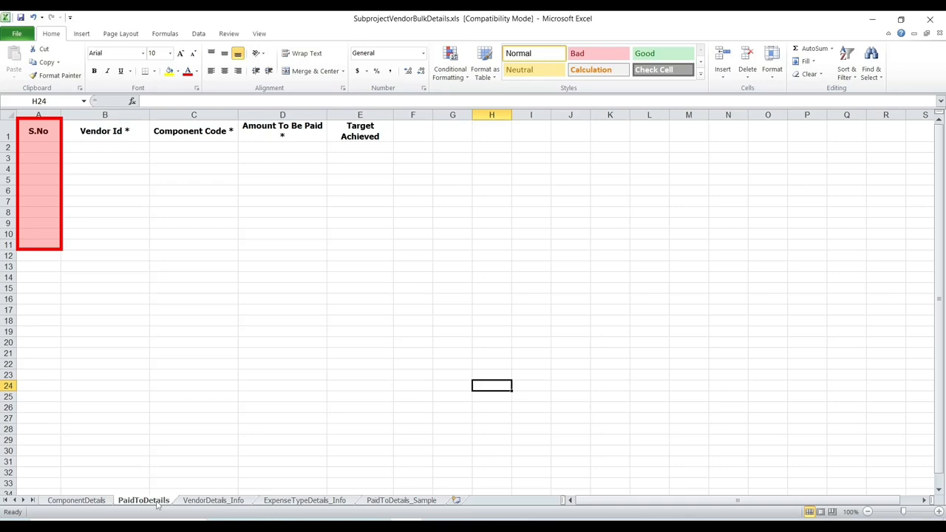
{"action": "left_click", "coordinate": [45, 151]}
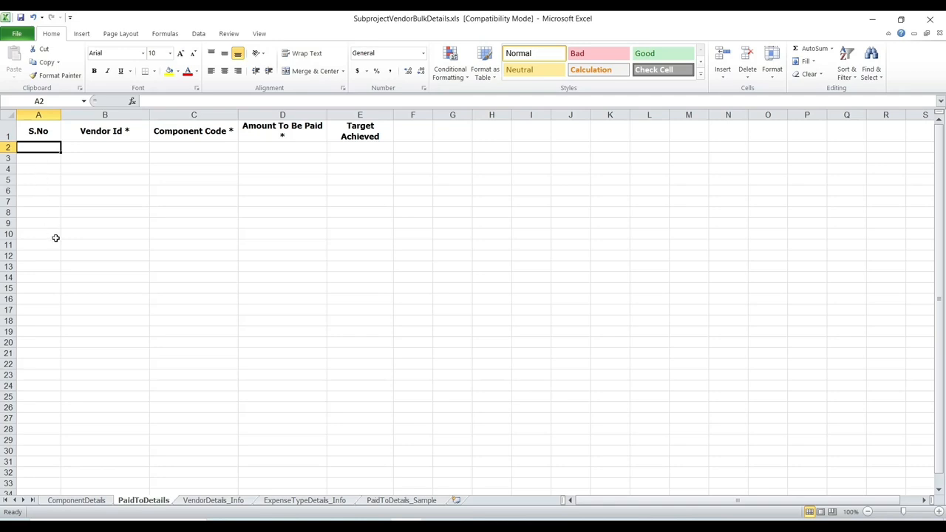
{"action": "type", "text": "1"}
{"action": "key", "text": "Return"}
{"action": "type", "text": "2"}
{"action": "key", "text": "Return"}
{"action": "type", "text": "3"}
{"action": "key", "text": "Return"}
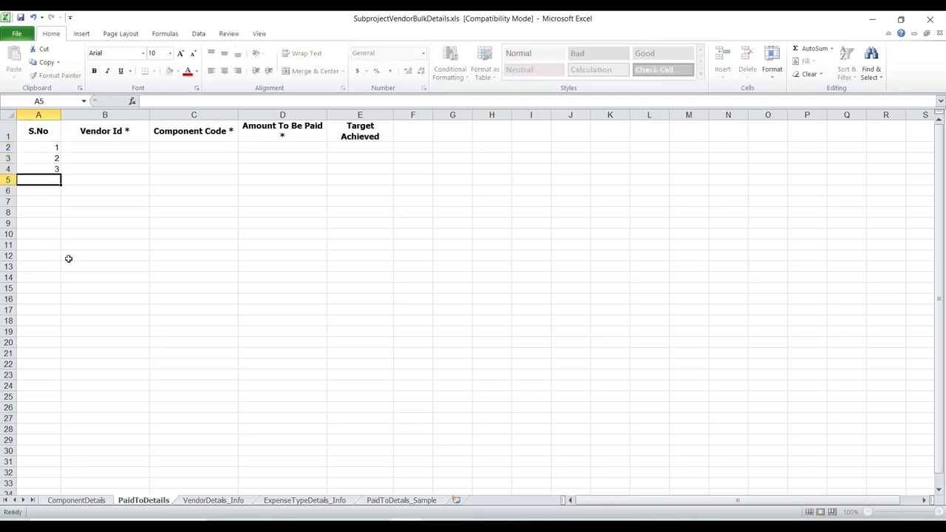
{"action": "type", "text": "4"}
{"action": "key", "text": "Return"}
{"action": "type", "text": "5"}
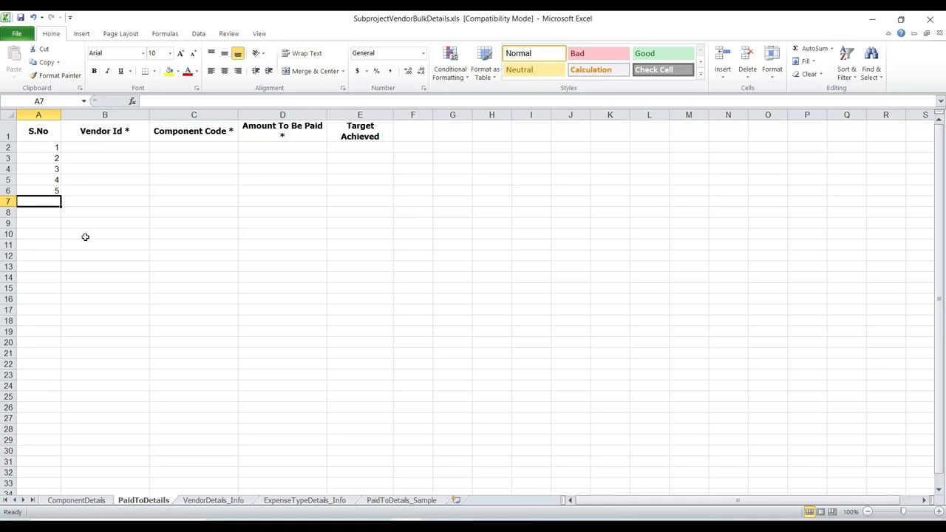
Step: Enter amounts to be paid 3620, 1400, 700, 1280 and 1000 for the five rows
{"action": "left_click", "coordinate": [268, 146]}
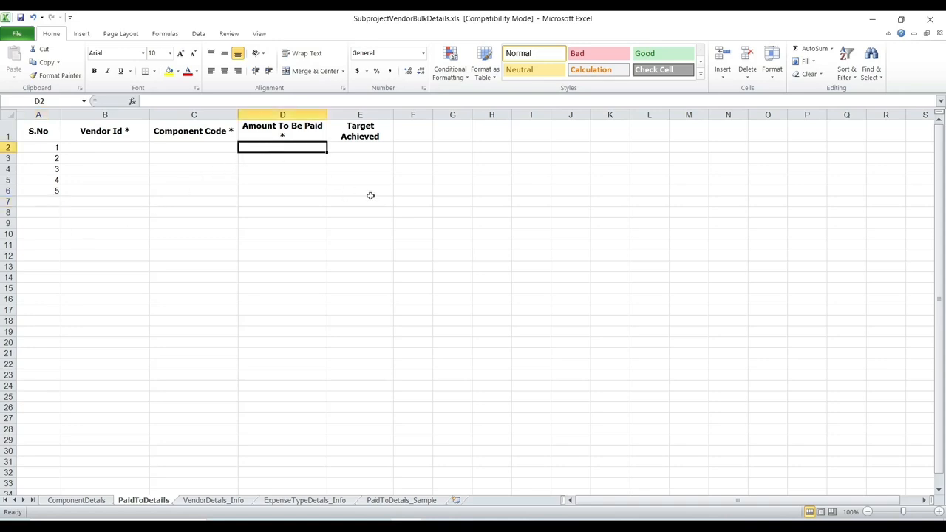
{"action": "type", "text": "3620"}
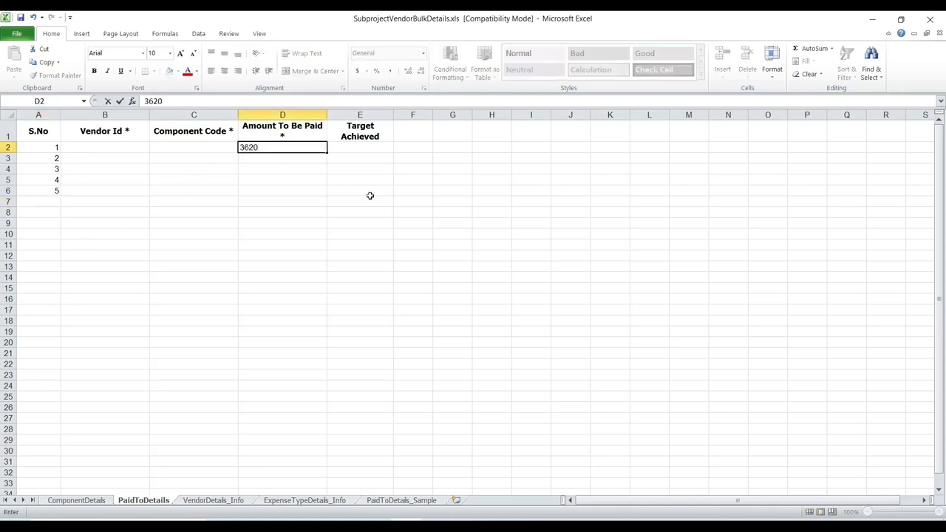
{"action": "key", "text": "Return"}
{"action": "type", "text": "1"}
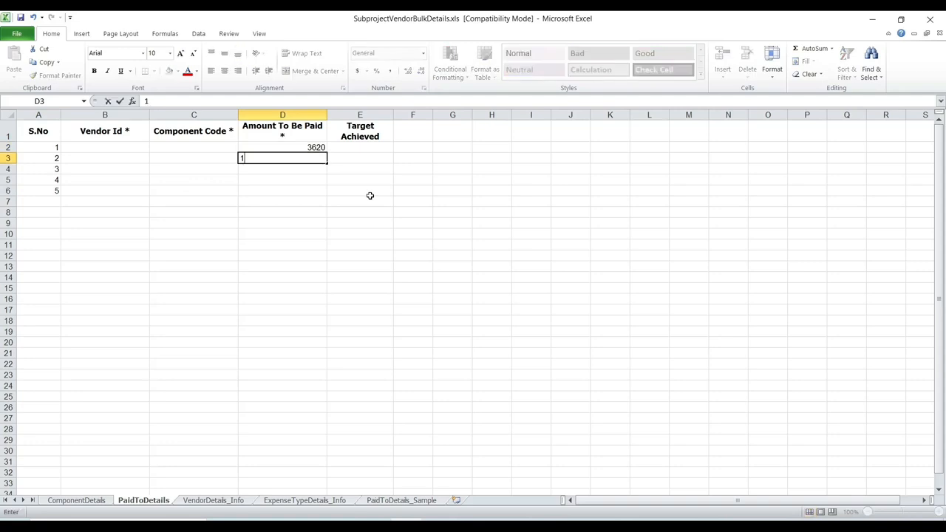
{"action": "type", "text": "400"}
{"action": "key", "text": "Return"}
{"action": "type", "text": "700"}
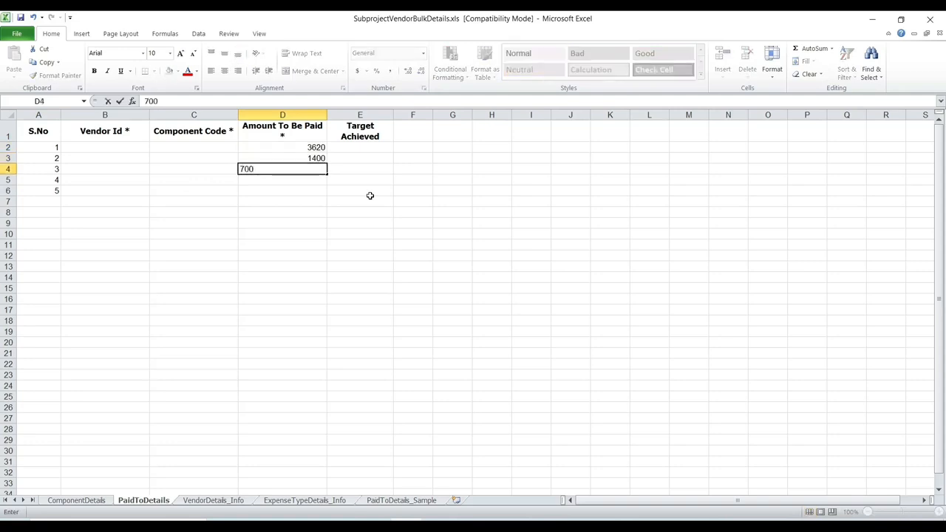
{"action": "key", "text": "Return"}
{"action": "type", "text": "1280"}
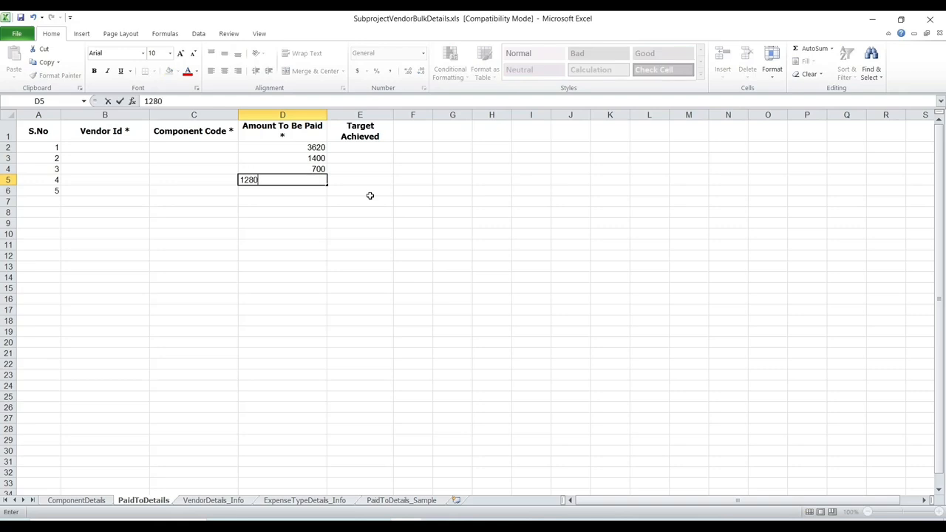
{"action": "key", "text": "Return"}
{"action": "type", "text": "1000"}
{"action": "key", "text": "Return"}
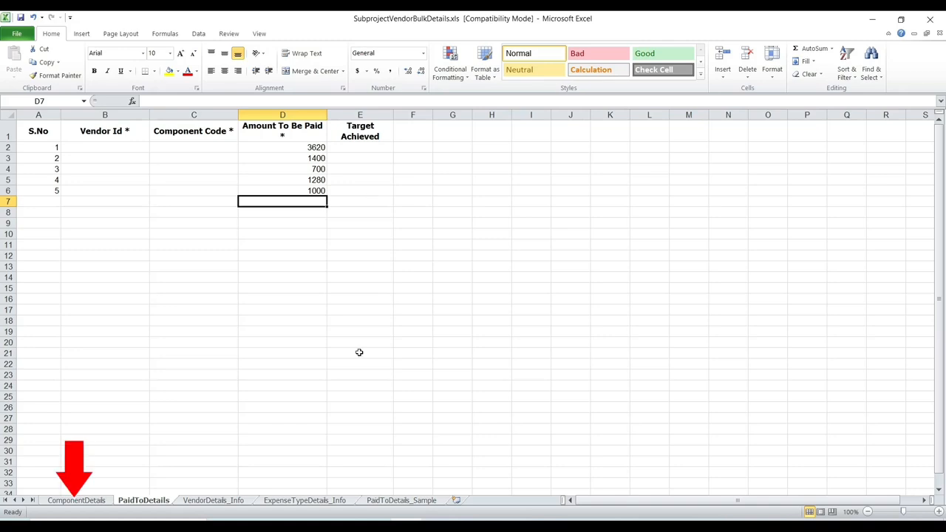
Step: Copy the component code 1.6.1.18.5 from ComponentDetails into the Component Code cells of all five PaidToDetails rows
{"action": "left_click", "coordinate": [77, 501]}
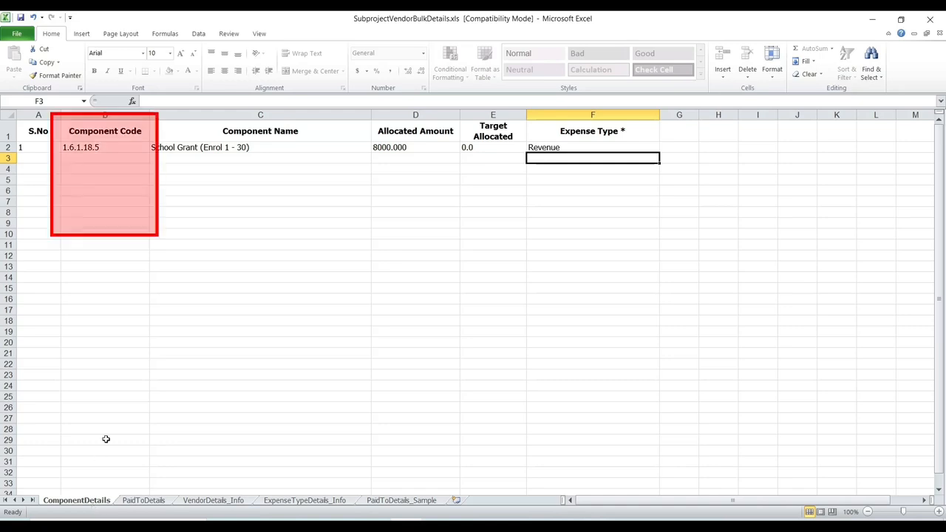
{"action": "right_click", "coordinate": [106, 148]}
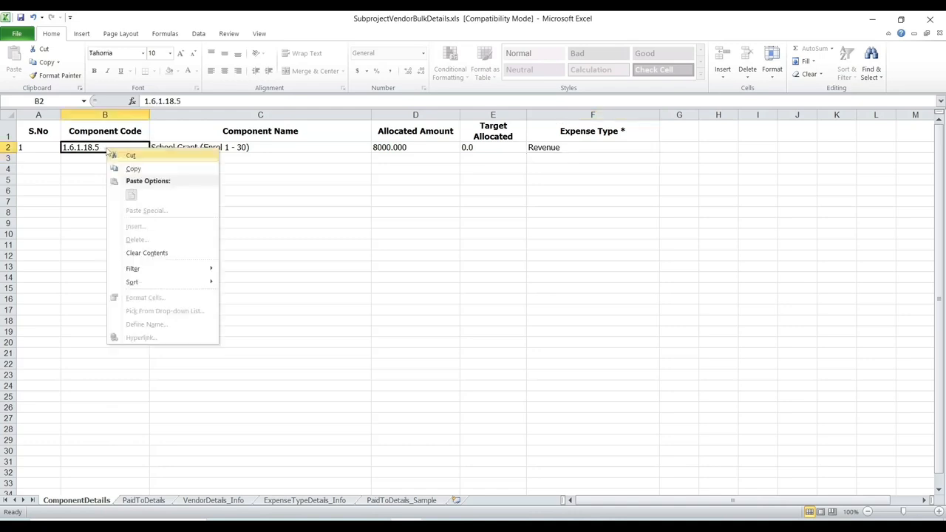
{"action": "left_click", "coordinate": [116, 169]}
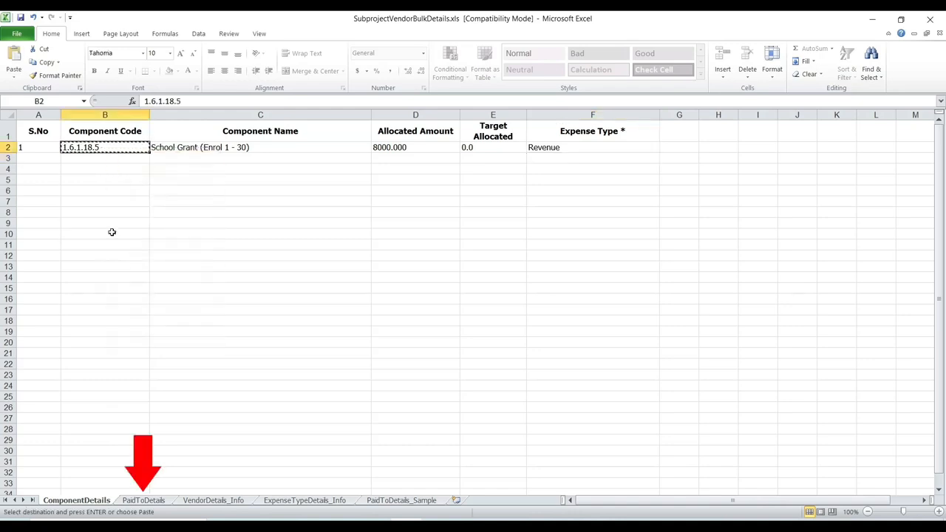
{"action": "left_click", "coordinate": [136, 501]}
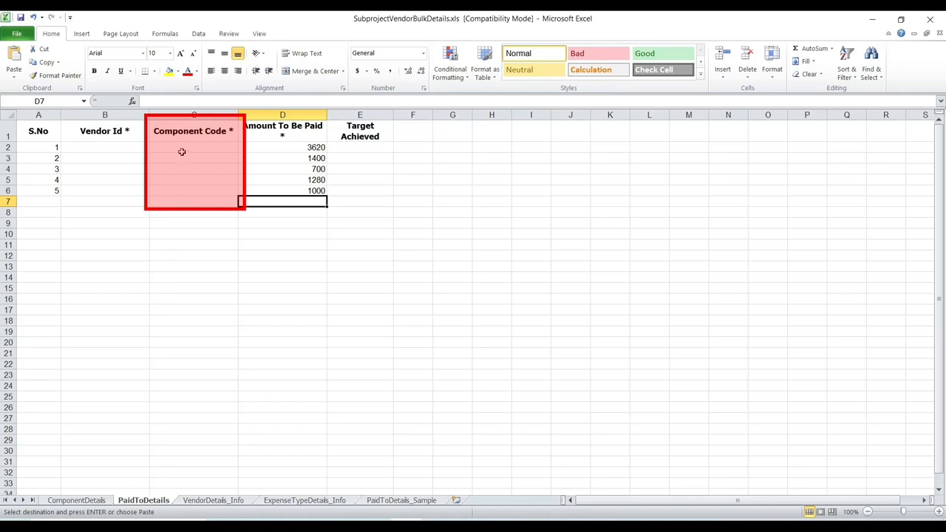
{"action": "left_click_drag", "start_coordinate": [182, 151], "coordinate": [179, 190]}
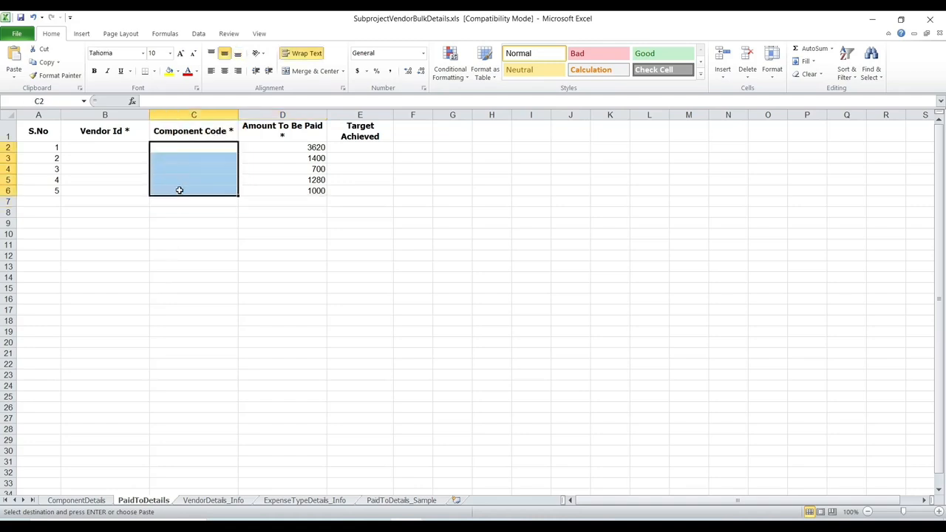
{"action": "key", "text": "ctrl+v"}
{"action": "left_click", "coordinate": [175, 225]}
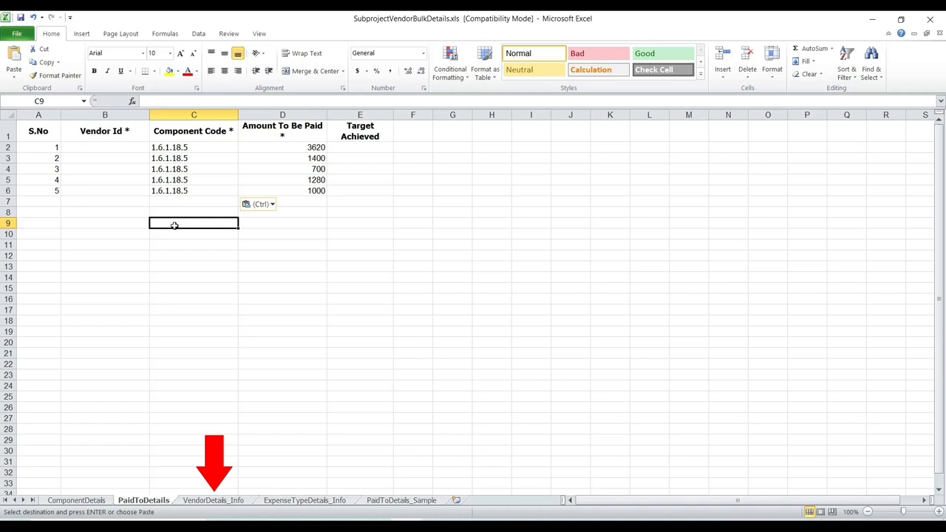
Step: Search the vendor details list for the first vendor and copy its Vendor Id into row 1 of PaidToDetails
{"action": "left_click", "coordinate": [194, 502]}
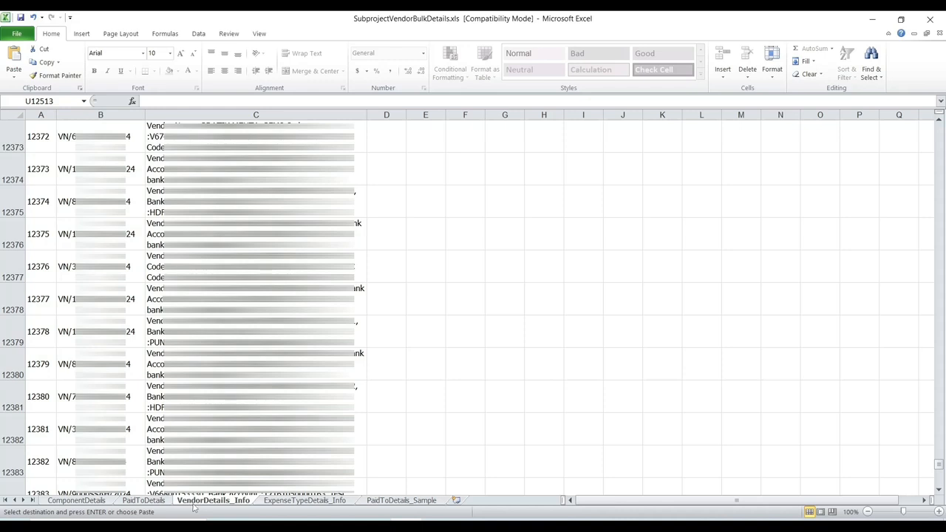
{"action": "key", "text": "ctrl+f"}
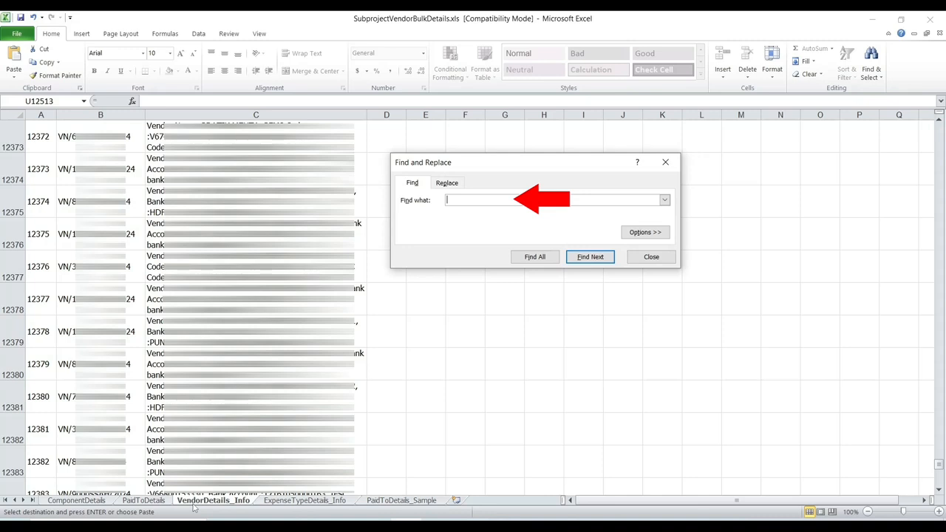
{"action": "type", "text": "6"}
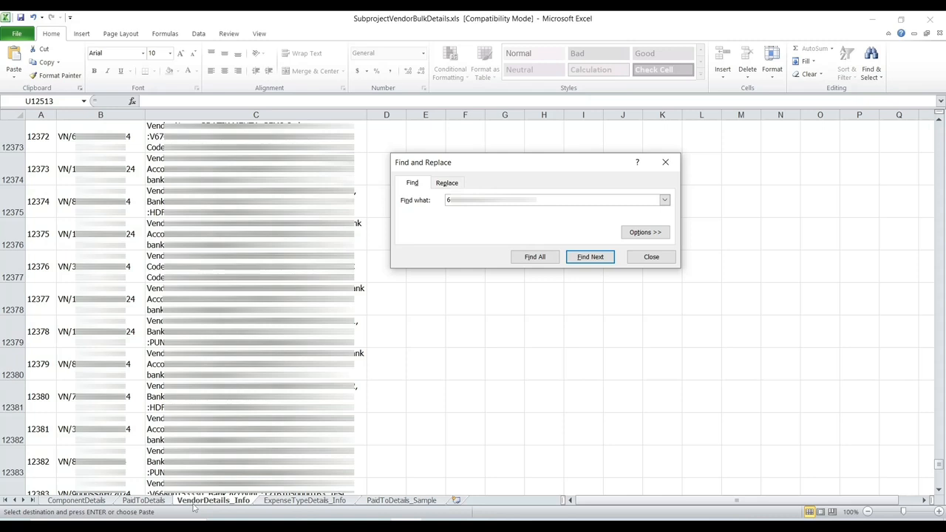
{"action": "left_click", "coordinate": [590, 257]}
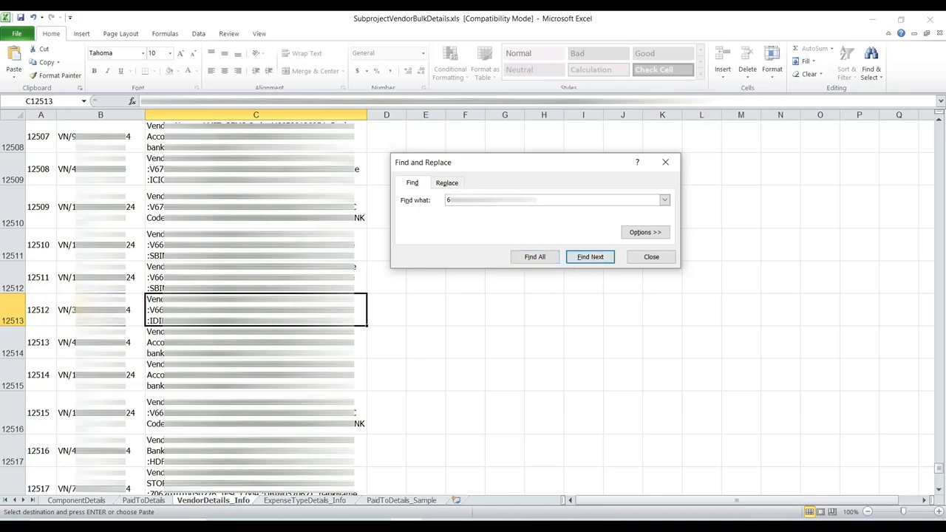
{"action": "right_click", "coordinate": [127, 313]}
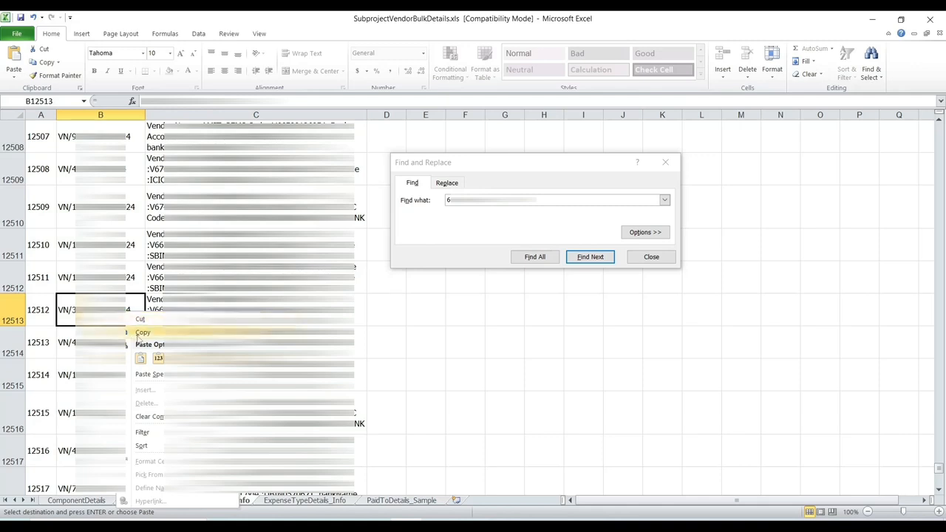
{"action": "left_click", "coordinate": [138, 335]}
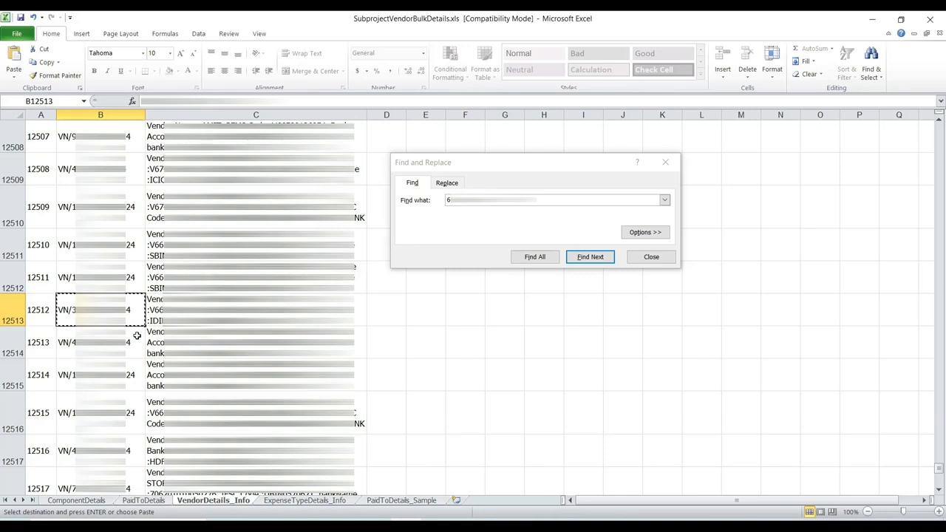
{"action": "left_click", "coordinate": [138, 502]}
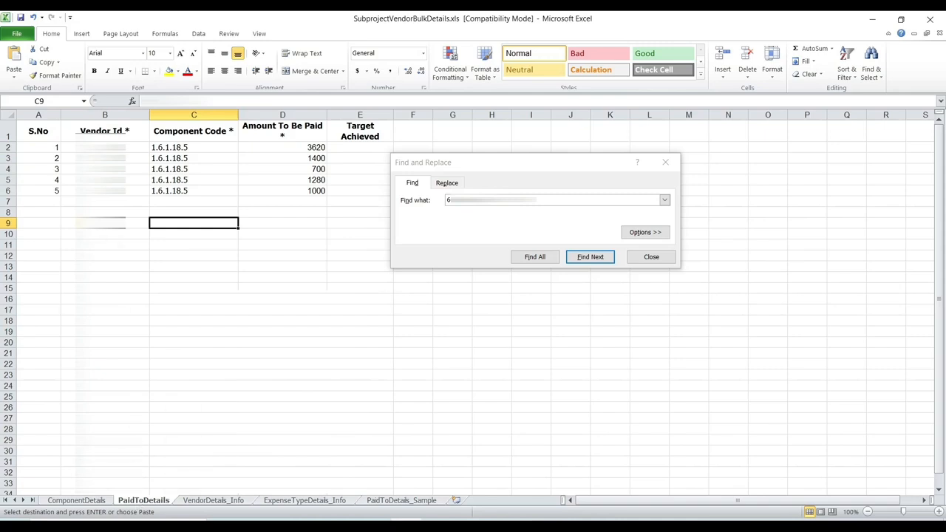
{"action": "key", "text": "Return"}
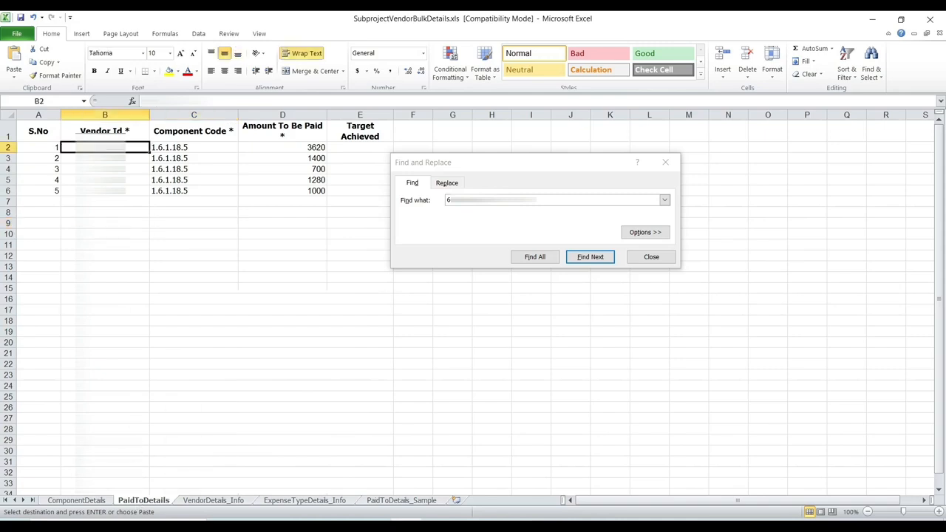
{"action": "key", "text": "ctrl+v"}
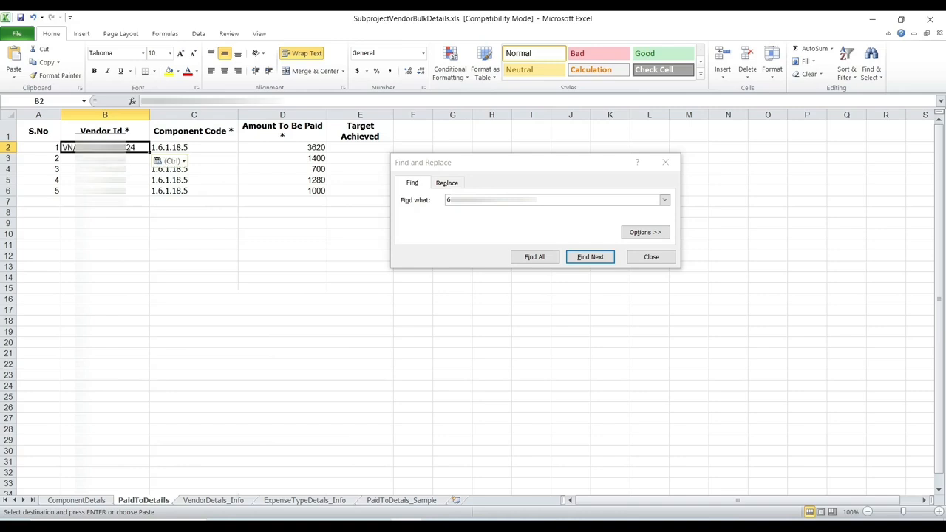
{"action": "left_click", "coordinate": [105, 202]}
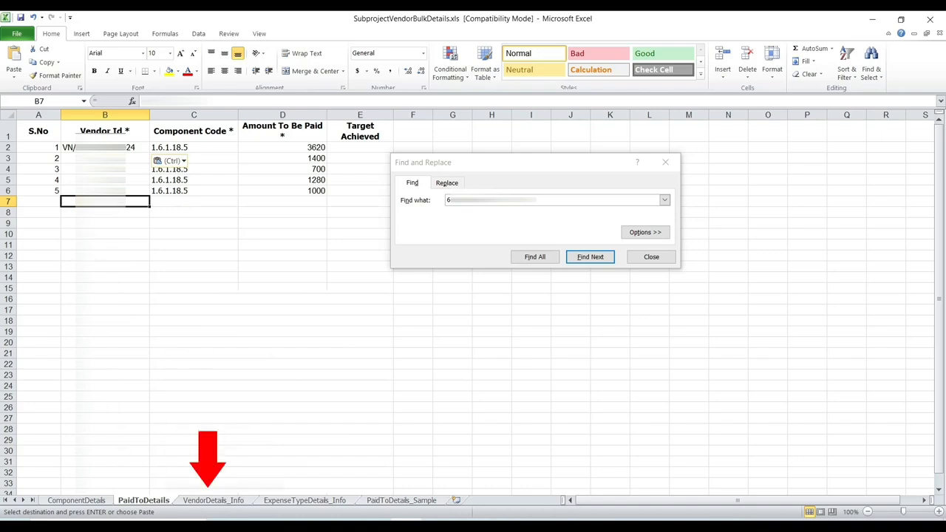
Step: Search the vendor list for the second vendor and paste its Vendor Id into row 2 of PaidToDetails
{"action": "left_click", "coordinate": [218, 503]}
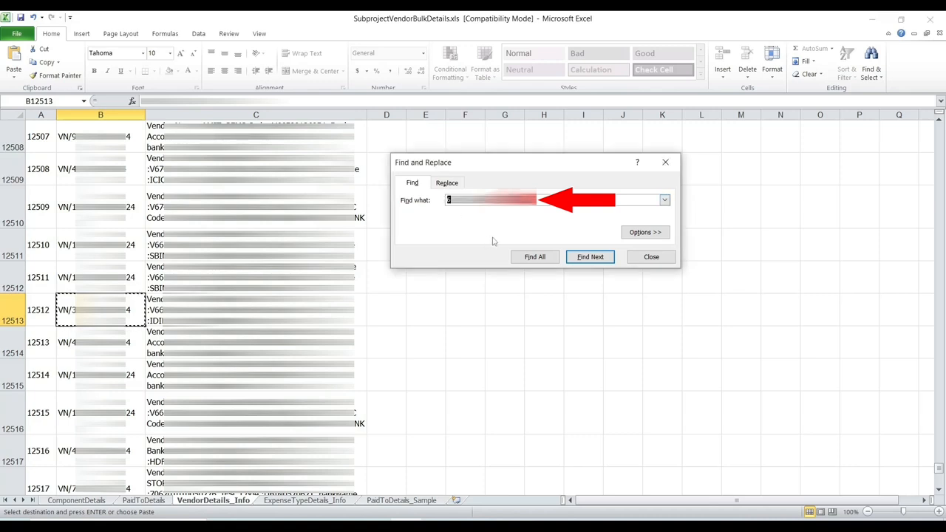
{"action": "type", "text": "3"}
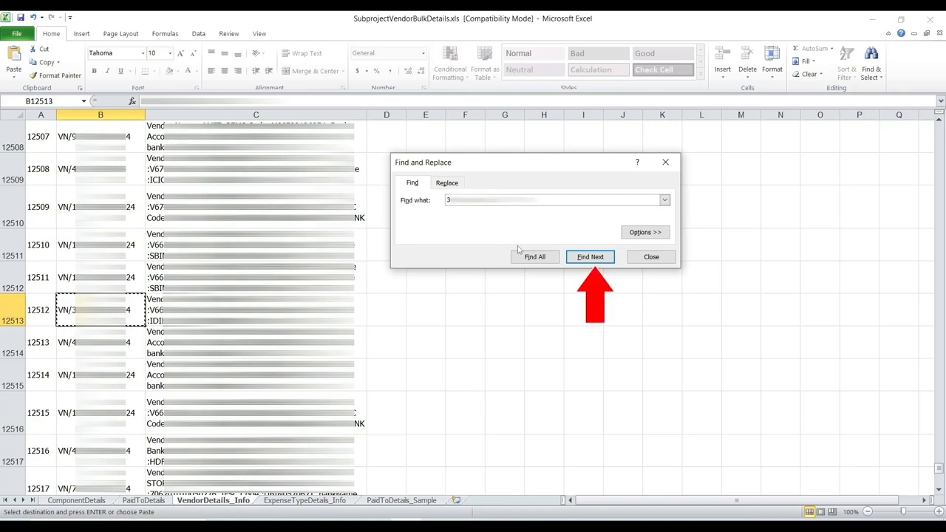
{"action": "left_click", "coordinate": [589, 264]}
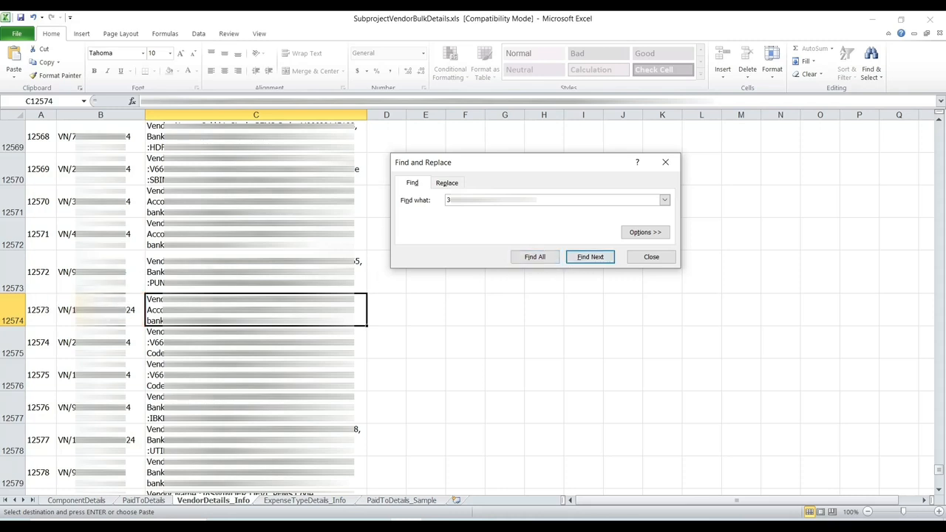
{"action": "right_click", "coordinate": [128, 305]}
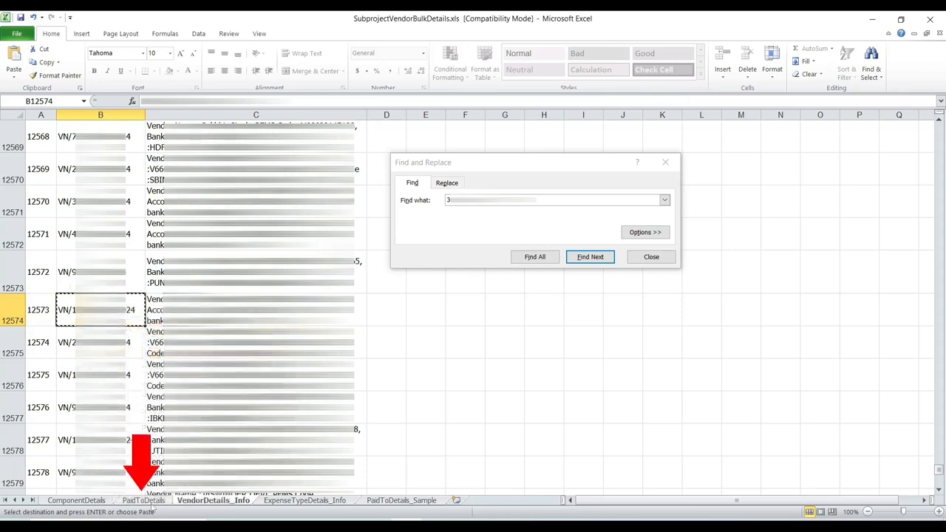
{"action": "left_click", "coordinate": [151, 503]}
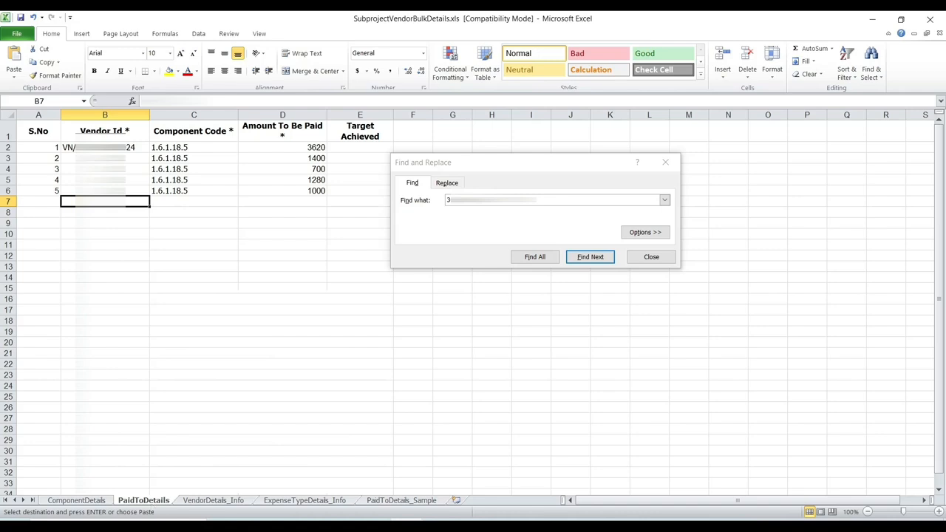
{"action": "key", "text": "Return"}
{"action": "key", "text": "ctrl+v"}
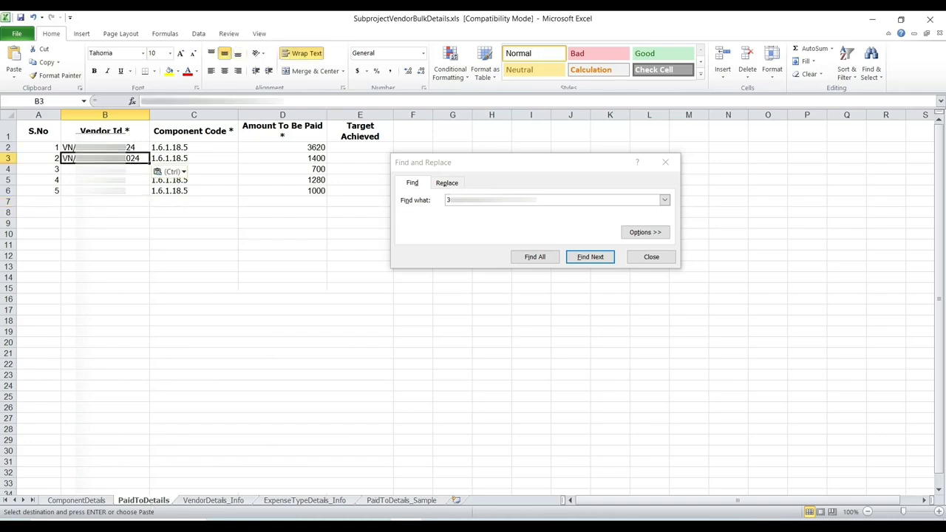
{"action": "left_click", "coordinate": [102, 221]}
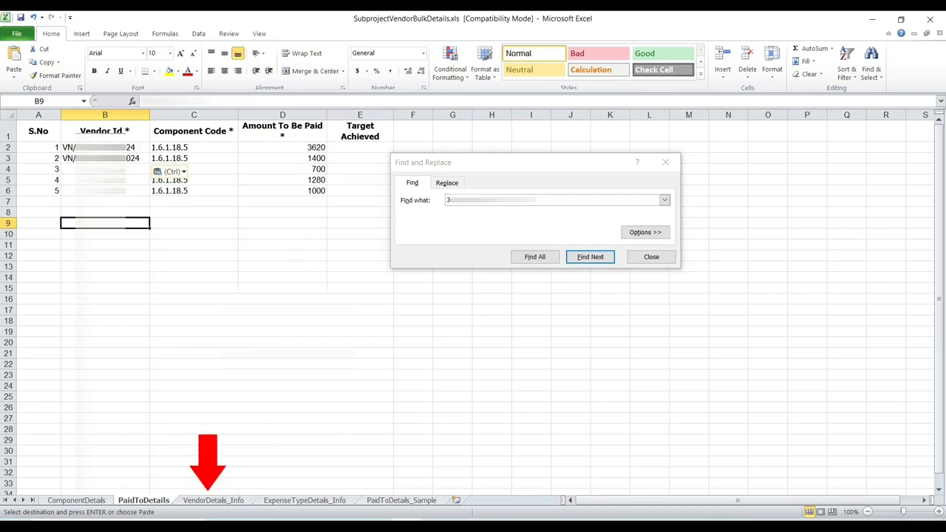
Step: Find the third vendor in the vendor list and paste its Vendor Id into row 3 of PaidToDetails
{"action": "left_click", "coordinate": [230, 503]}
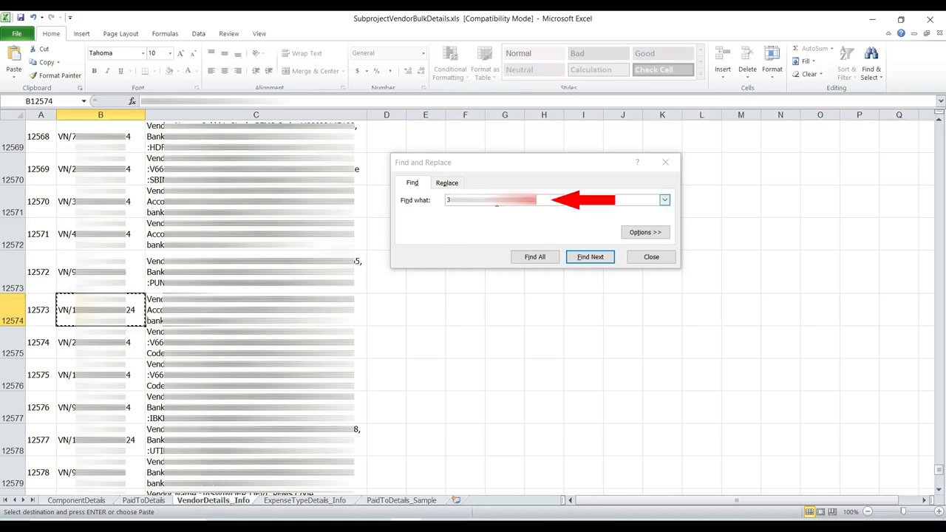
{"action": "left_click", "coordinate": [496, 201]}
{"action": "double_click", "coordinate": [448, 201]}
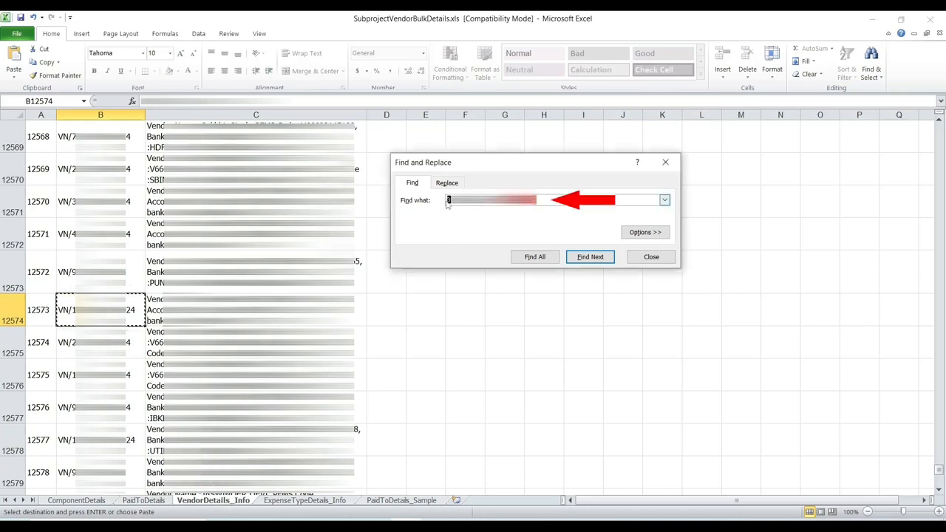
{"action": "left_click", "coordinate": [446, 201]}
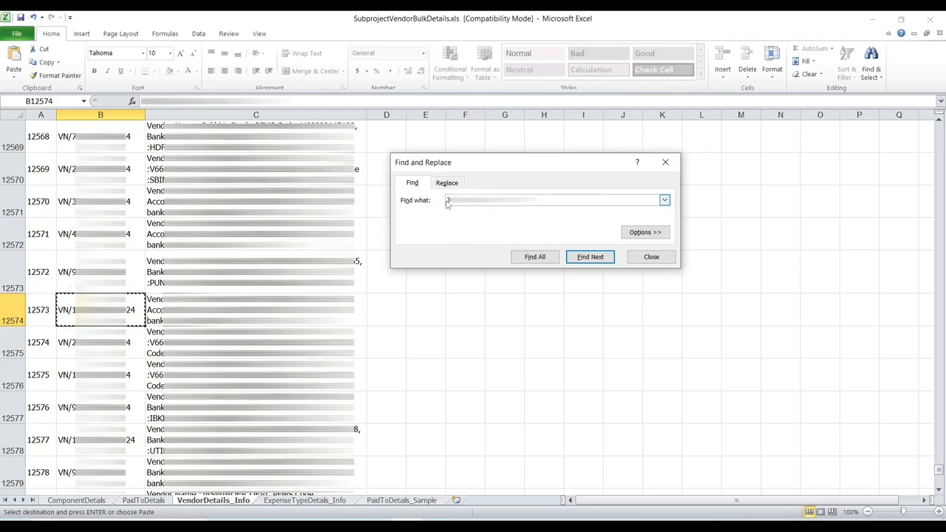
{"action": "left_click", "coordinate": [581, 258]}
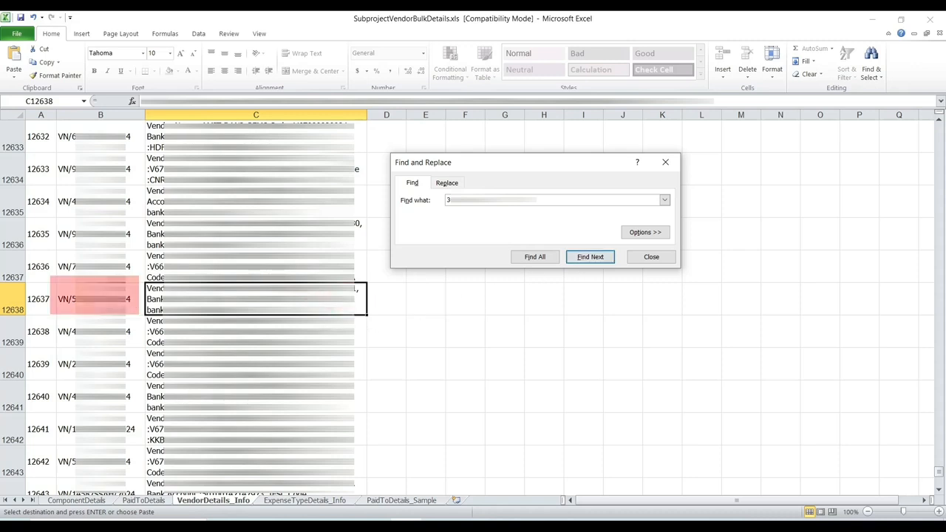
{"action": "right_click", "coordinate": [127, 300]}
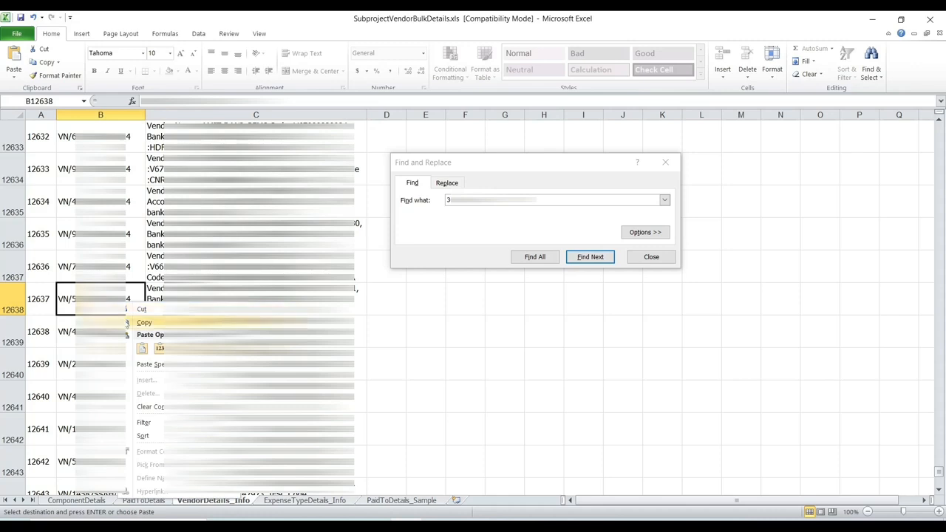
{"action": "left_click", "coordinate": [127, 320]}
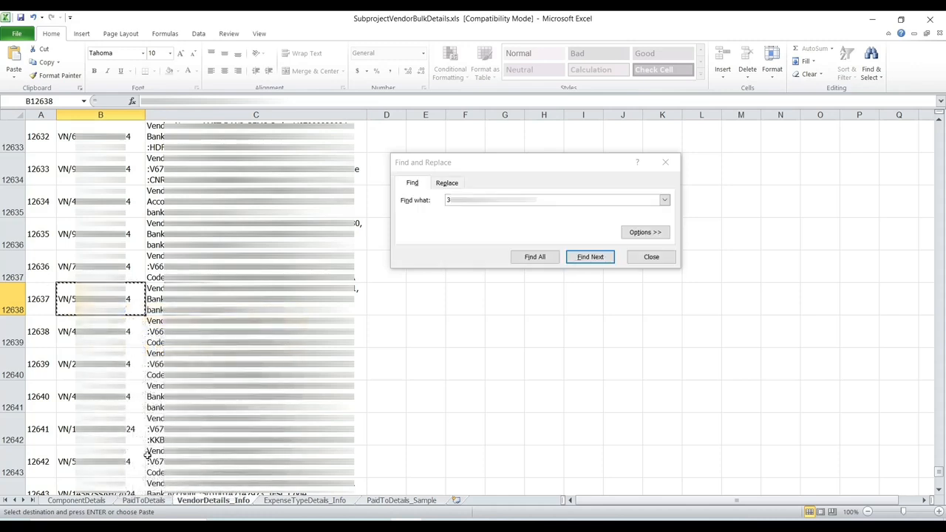
{"action": "left_click", "coordinate": [147, 502]}
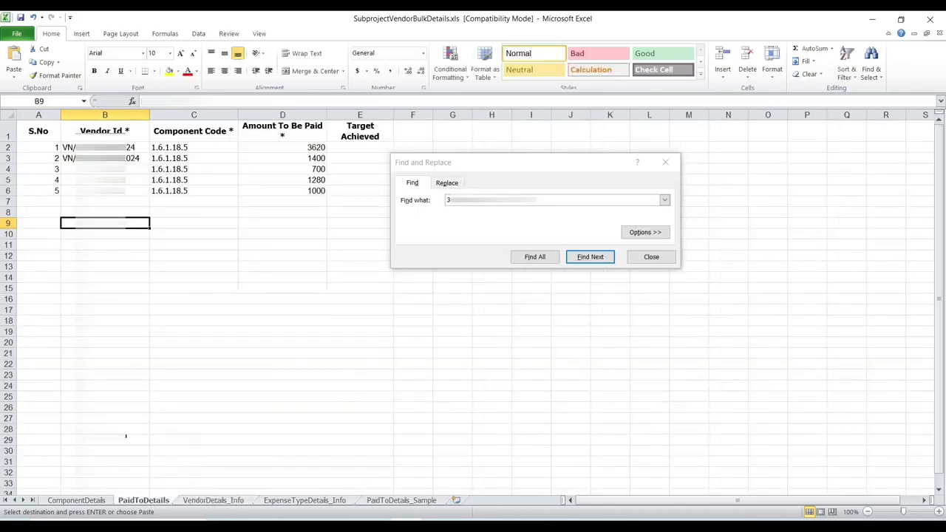
{"action": "left_click", "coordinate": [105, 170]}
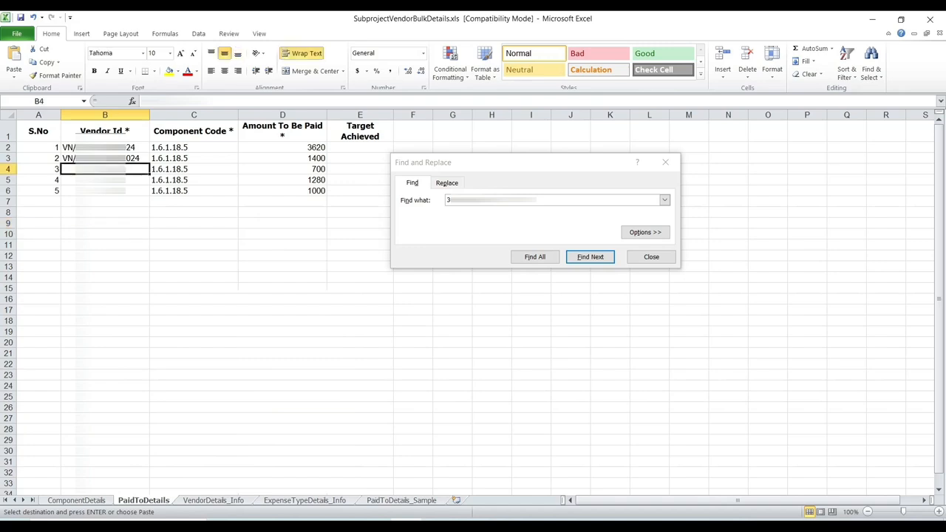
{"action": "key", "text": "ctrl+v"}
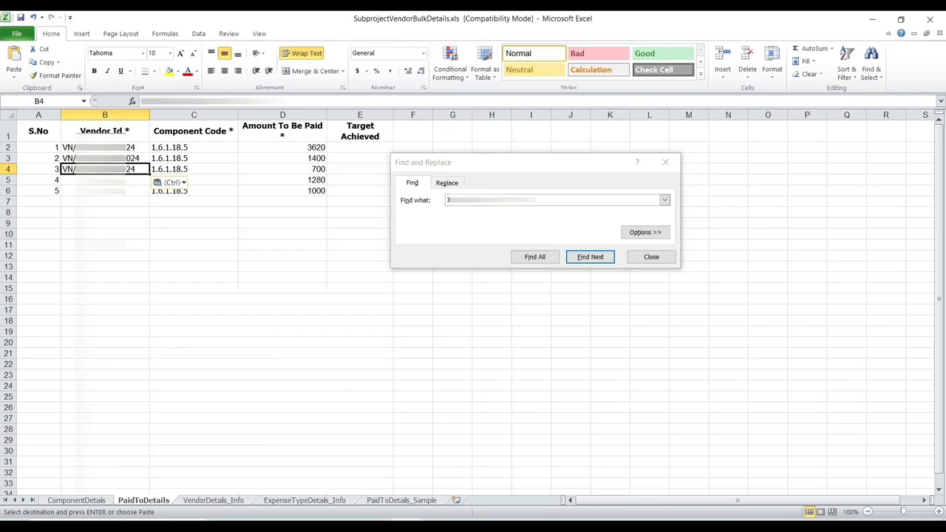
Step: Search the vendor details list for the fourth vendor and paste its Vendor Id into row 4 of PaidToDetails
{"action": "left_click", "coordinate": [208, 500]}
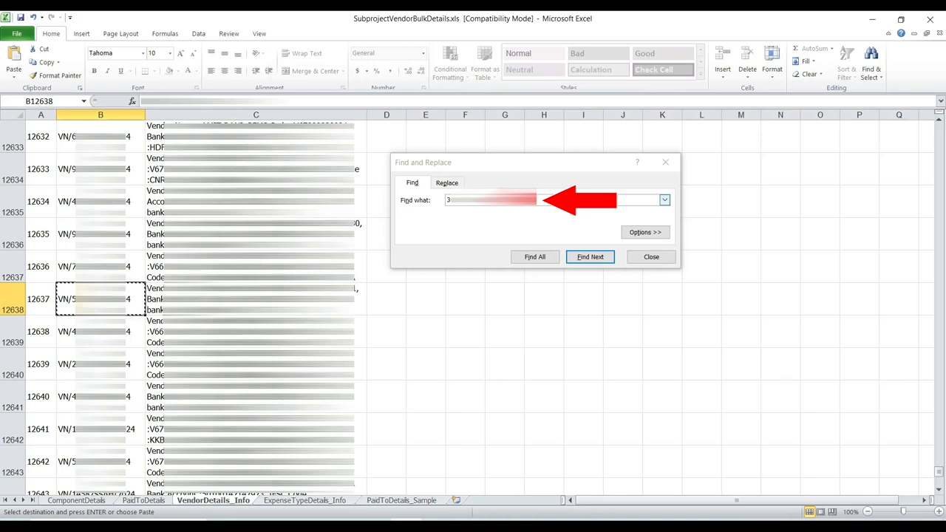
{"action": "left_click_drag", "start_coordinate": [512, 200], "coordinate": [448, 198]}
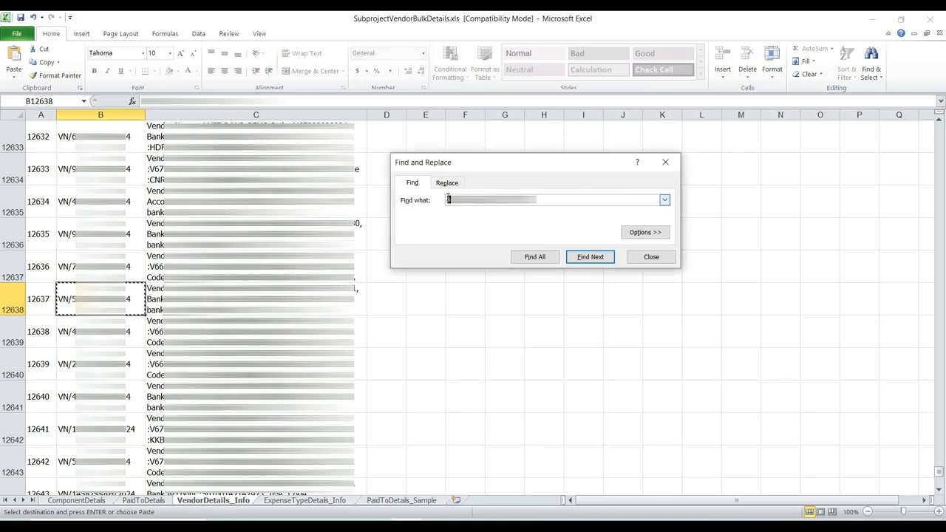
{"action": "left_click", "coordinate": [448, 198]}
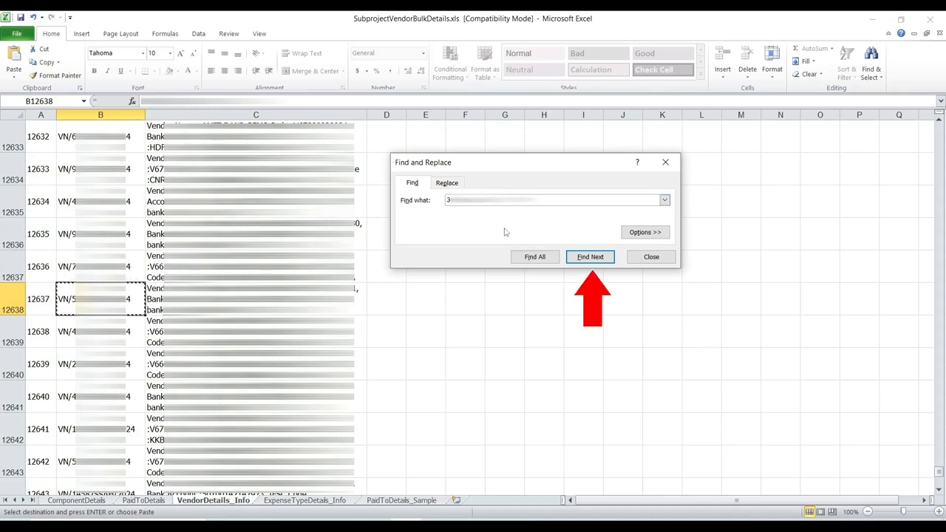
{"action": "left_click", "coordinate": [584, 259]}
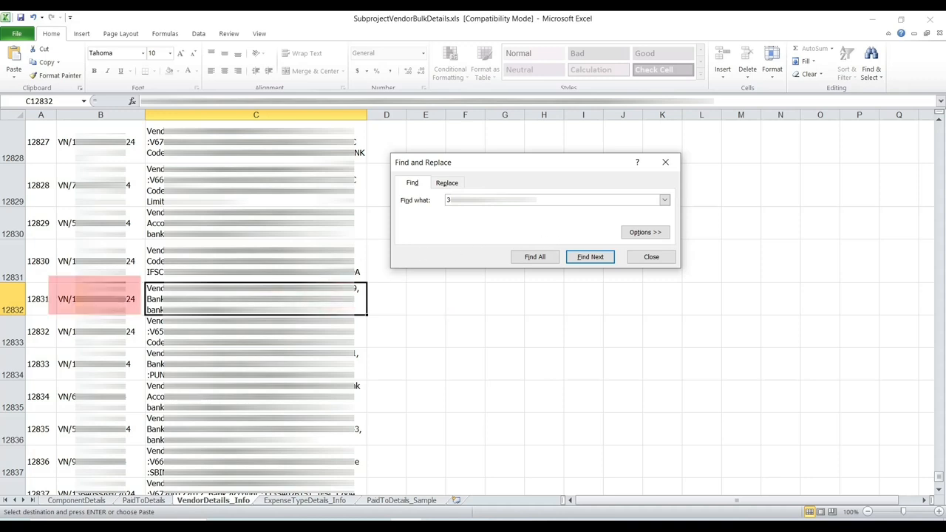
{"action": "right_click", "coordinate": [127, 301]}
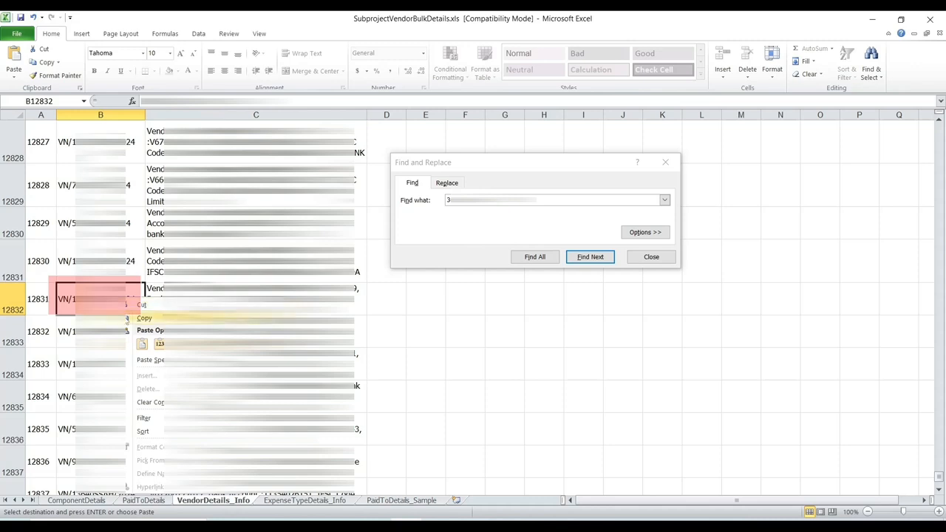
{"action": "left_click", "coordinate": [127, 319]}
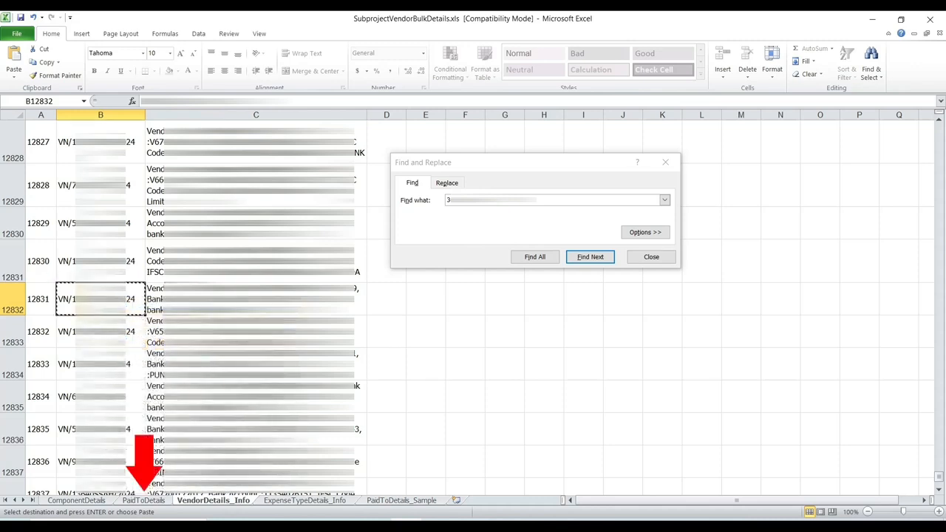
{"action": "left_click", "coordinate": [140, 501]}
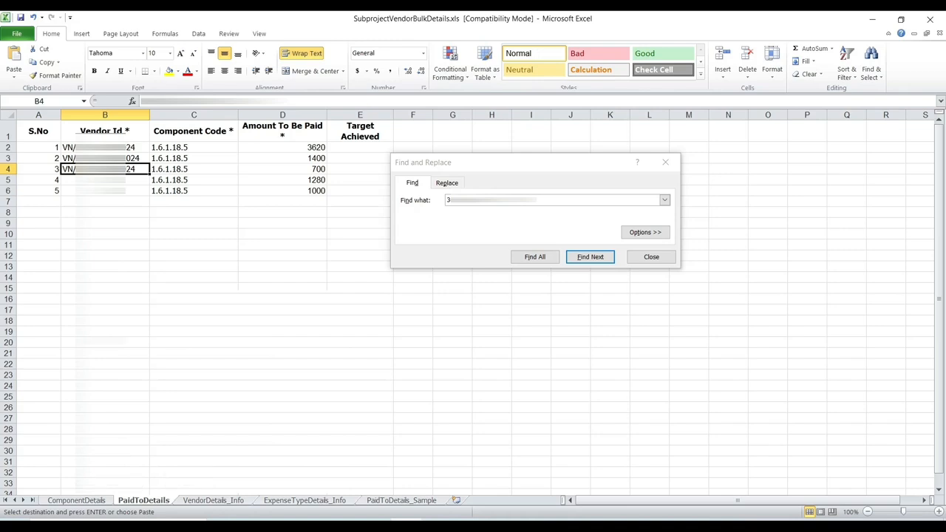
{"action": "left_click", "coordinate": [102, 181]}
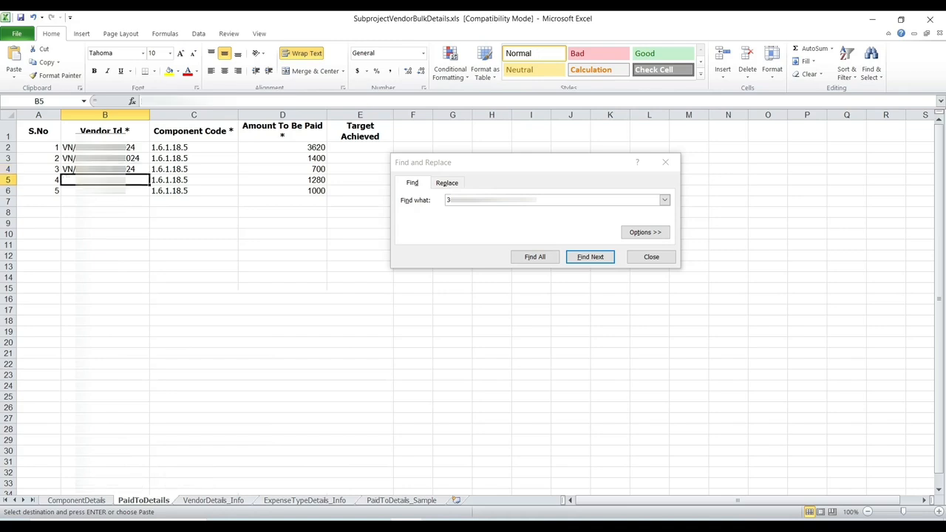
{"action": "key", "text": "ctrl+v"}
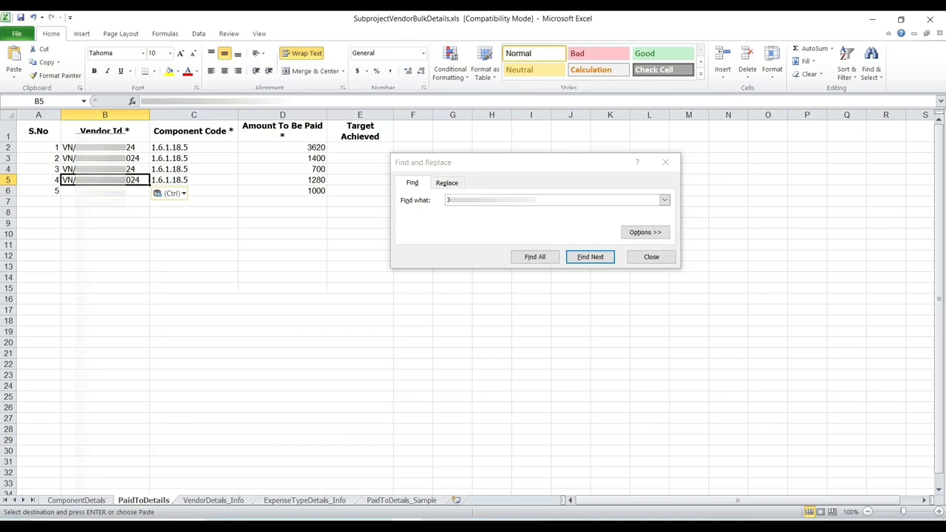
Step: Search the vendor list for the fifth vendor and paste its Vendor Id into row 5 of PaidToDetails
{"action": "left_click", "coordinate": [190, 503]}
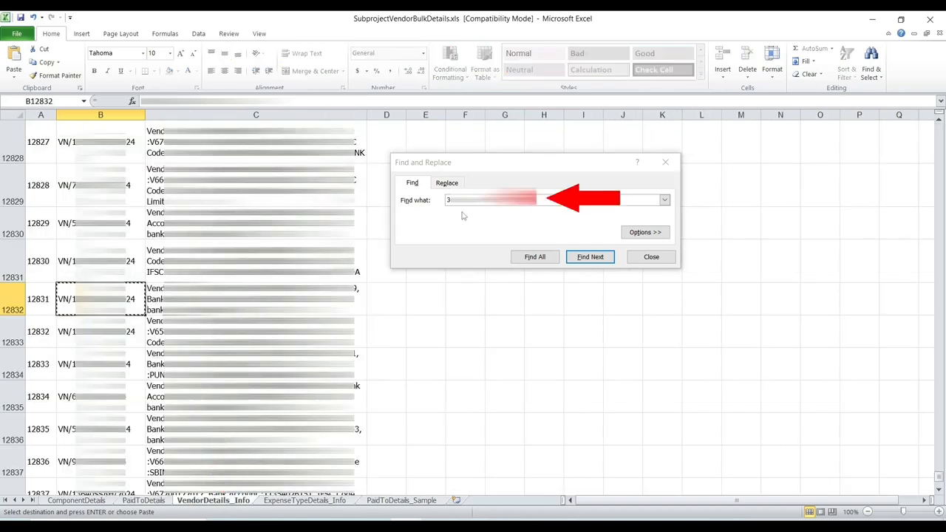
{"action": "key", "text": "ctrl+a"}
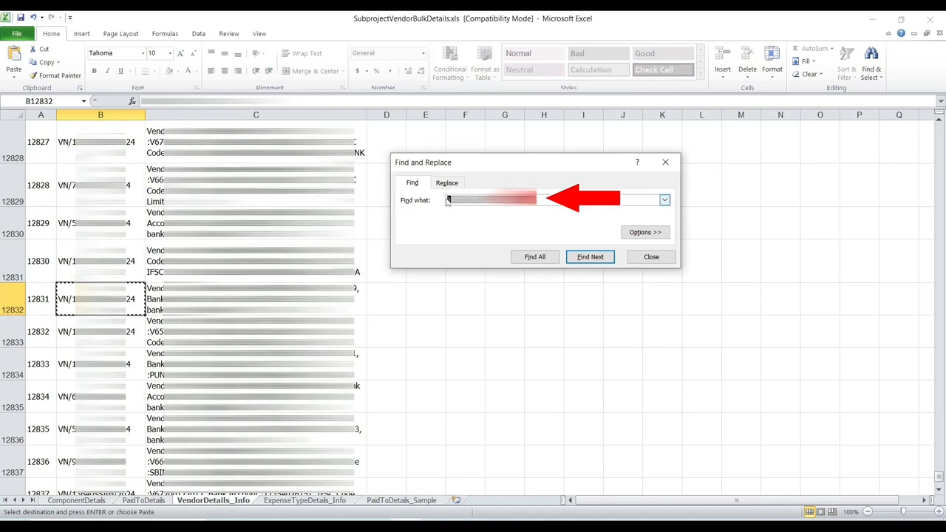
{"action": "key", "text": "BackSpace"}
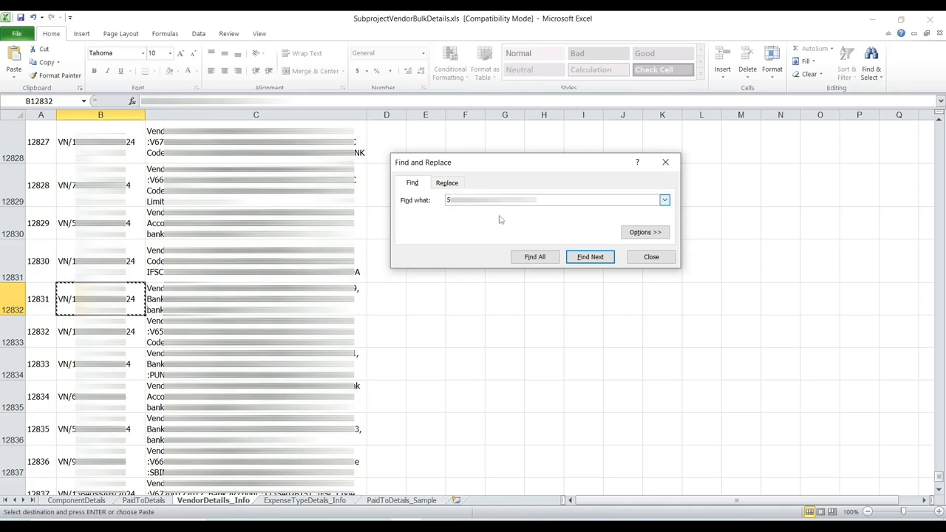
{"action": "left_click", "coordinate": [589, 257]}
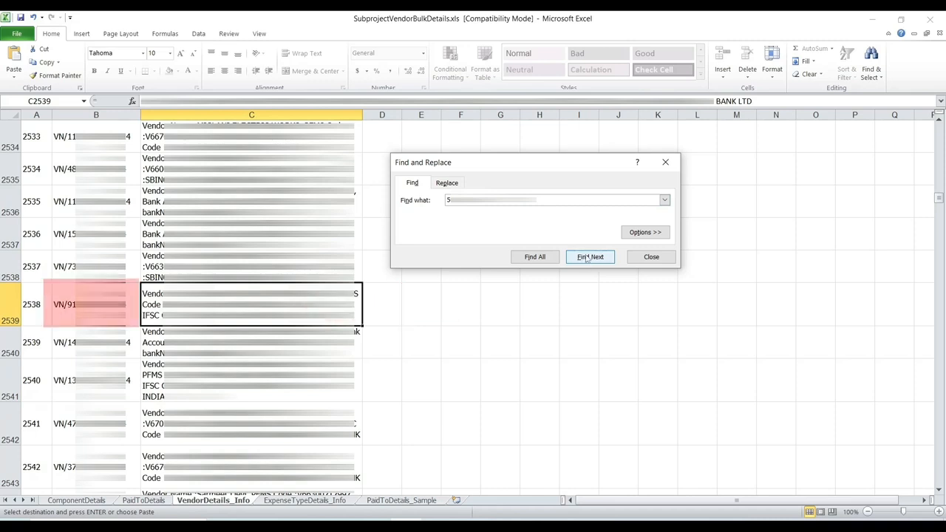
{"action": "left_click", "coordinate": [59, 304]}
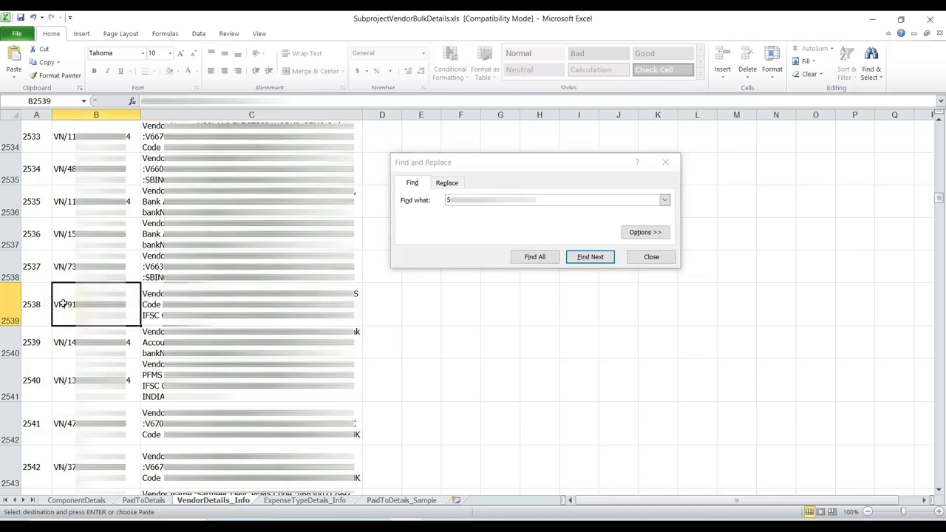
{"action": "right_click", "coordinate": [64, 304]}
{"action": "left_click", "coordinate": [74, 323]}
{"action": "left_click", "coordinate": [140, 501]}
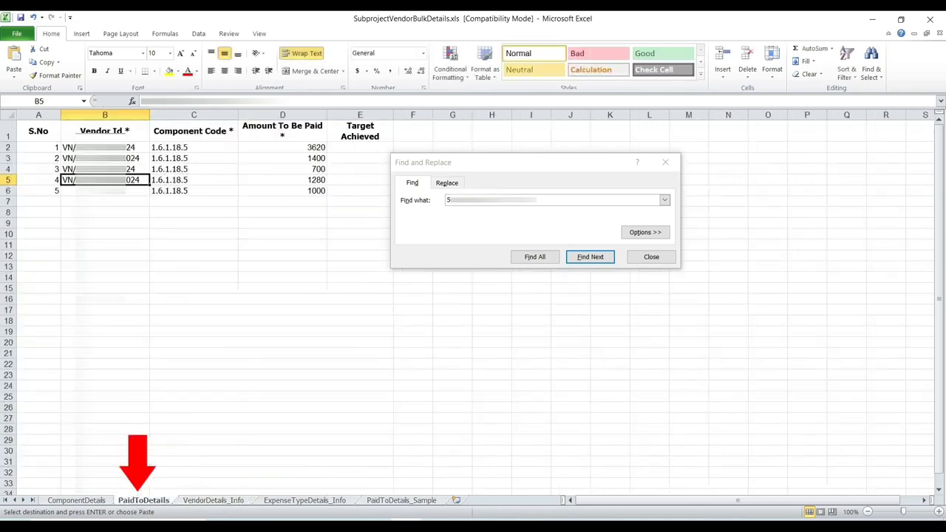
{"action": "left_click", "coordinate": [105, 191]}
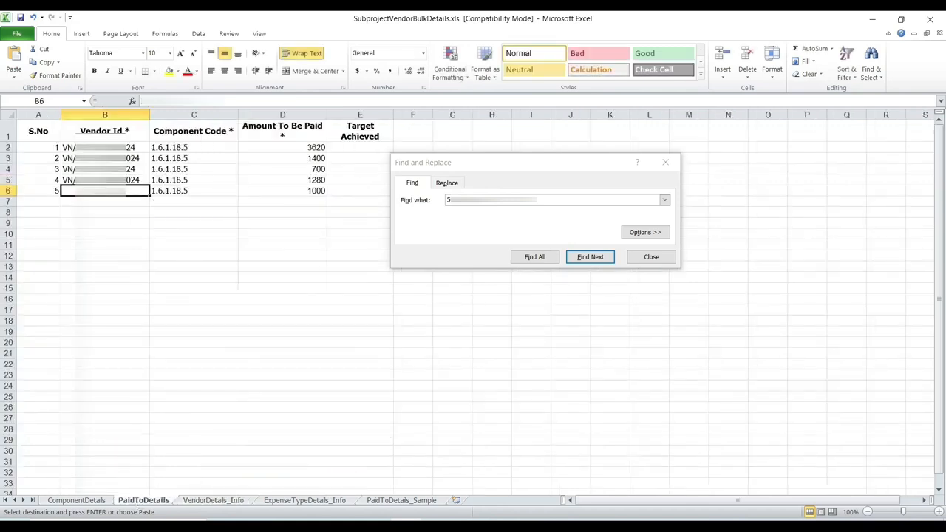
{"action": "key", "text": "ctrl+v"}
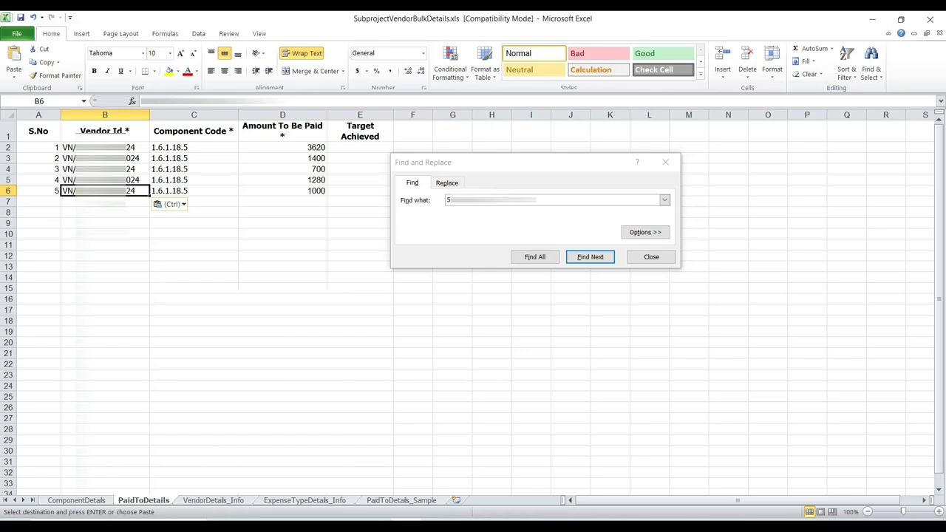
Step: Close the Find and Replace dialog and save the workbook
{"action": "left_click", "coordinate": [652, 257]}
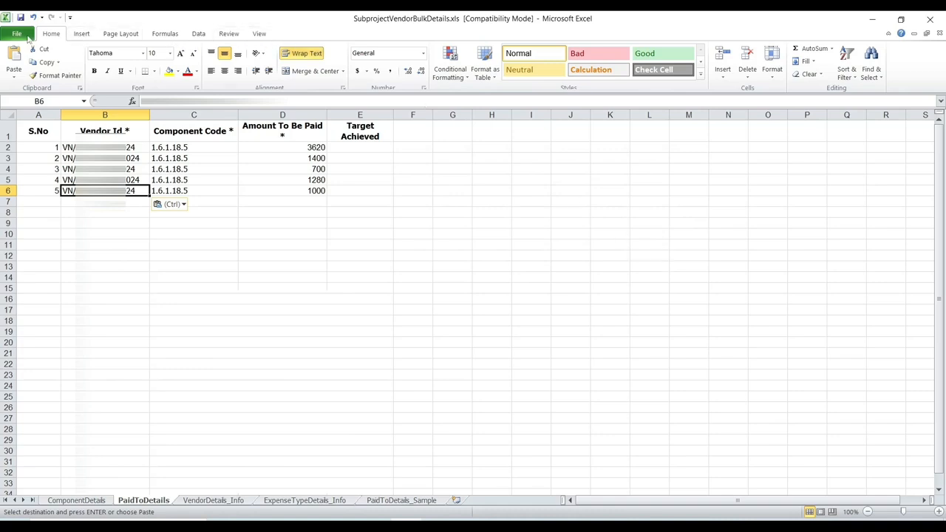
{"action": "left_click", "coordinate": [22, 34]}
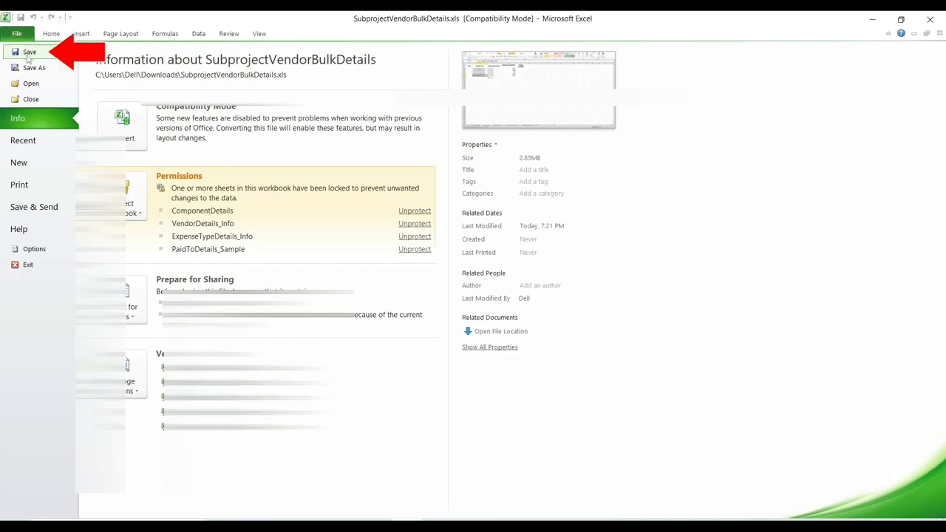
{"action": "left_click", "coordinate": [27, 56]}
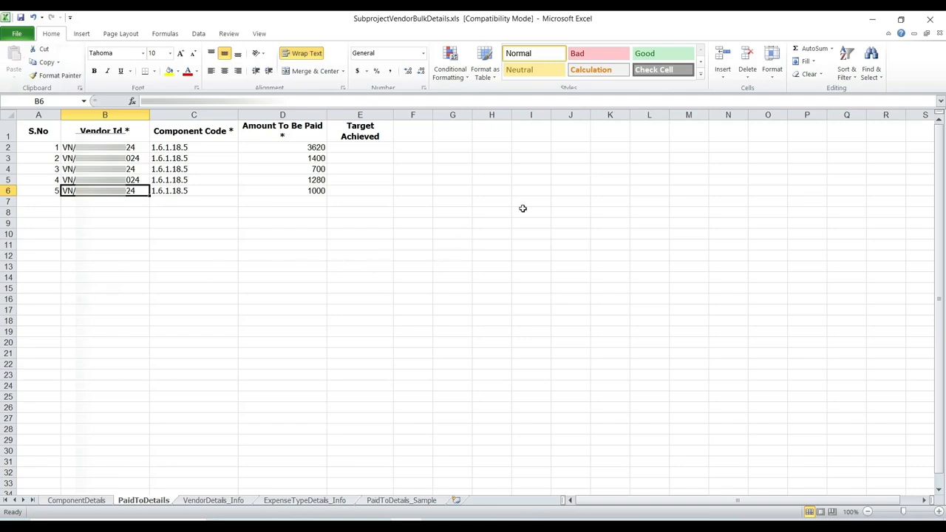
Step: Close the workbook and upload SubprojectVendorBulkDetails.xls as the vendor details file in the subproject form
{"action": "left_click", "coordinate": [930, 21]}
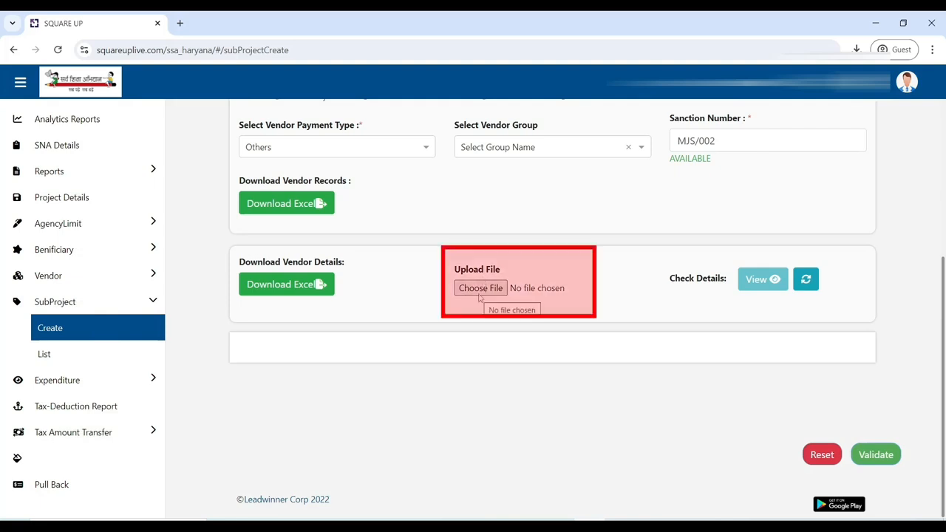
{"action": "left_click", "coordinate": [479, 288]}
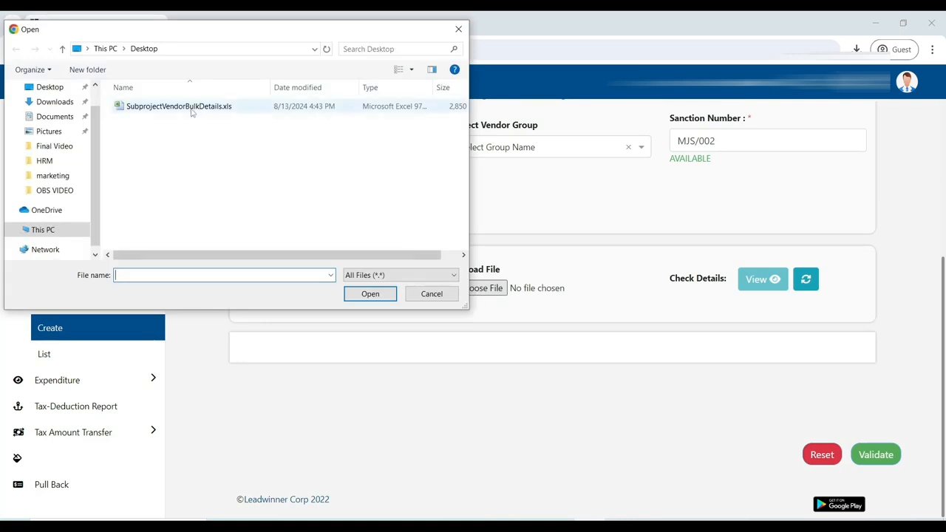
{"action": "left_click", "coordinate": [191, 108]}
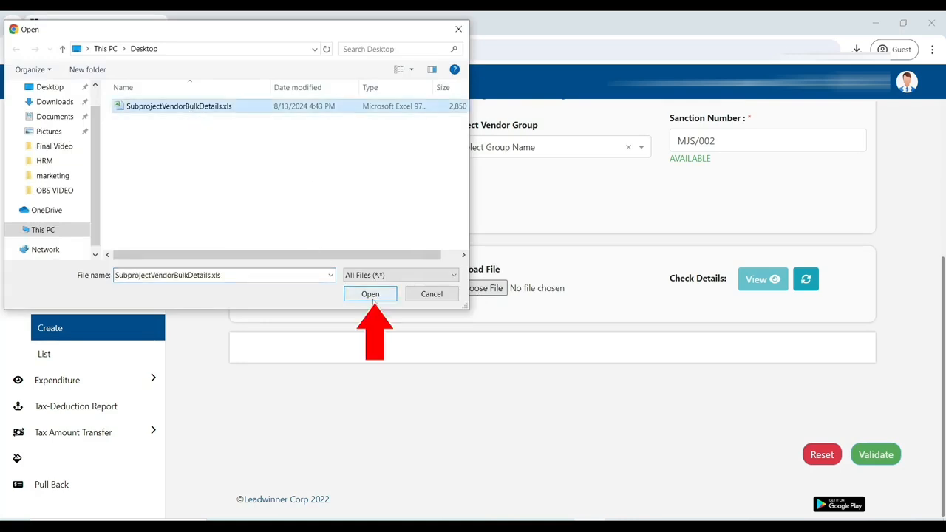
{"action": "left_click", "coordinate": [369, 294]}
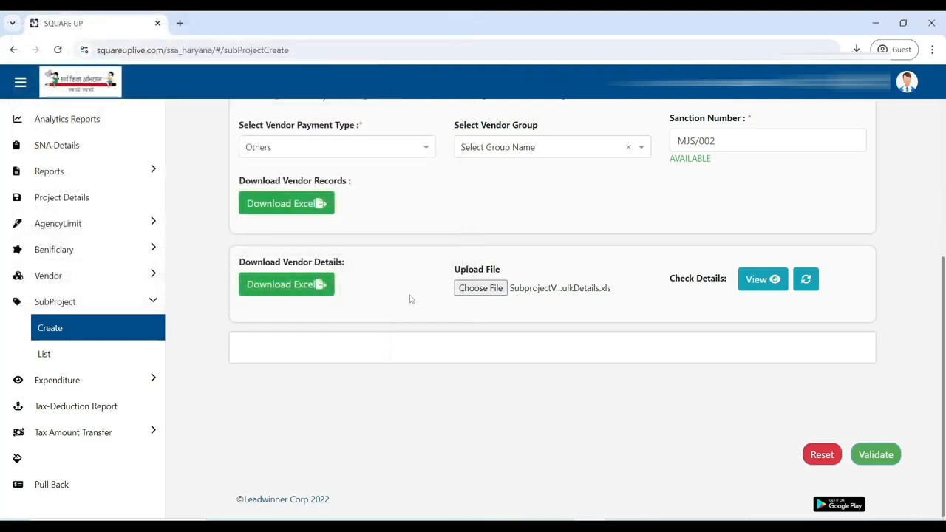
Step: Preview the uploaded vendor details and validate them
{"action": "left_click", "coordinate": [756, 280]}
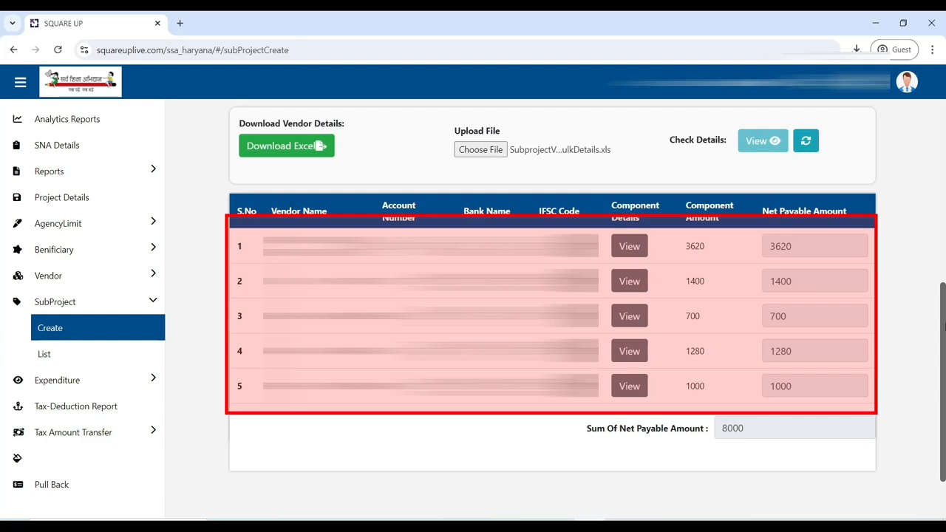
{"action": "scroll", "coordinate": [944, 325], "scroll_direction": "down", "scroll_amount": 1}
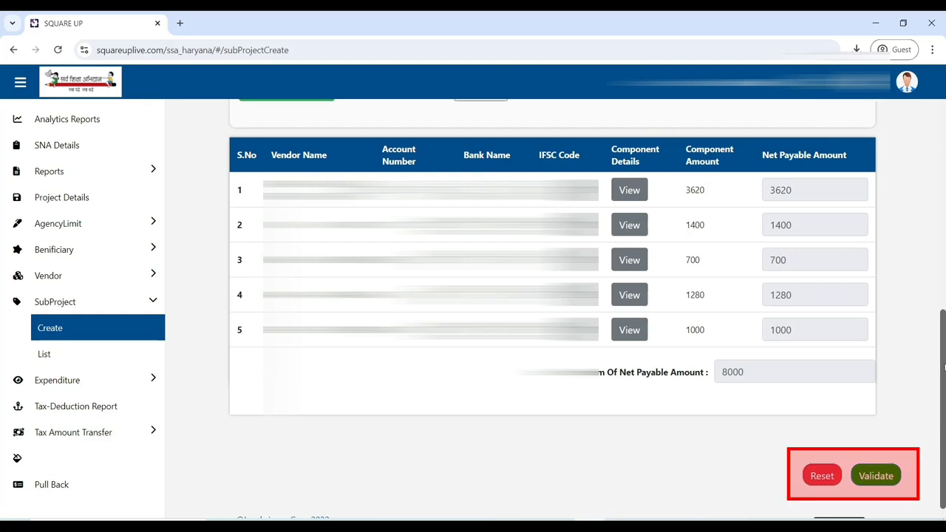
{"action": "left_click", "coordinate": [876, 484]}
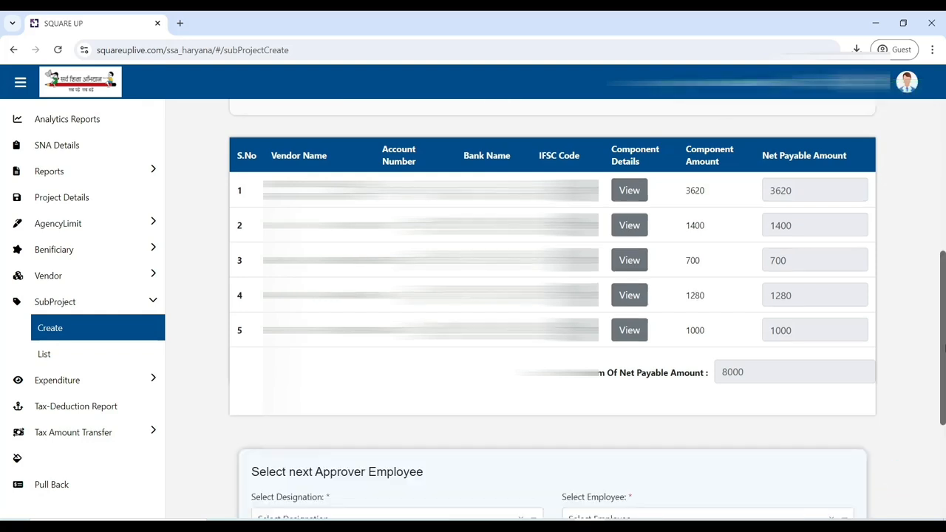
Step: Set the next approver's designation to SMC President and pick the second listed employee
{"action": "scroll", "coordinate": [878, 490], "scroll_direction": "down", "scroll_amount": 3}
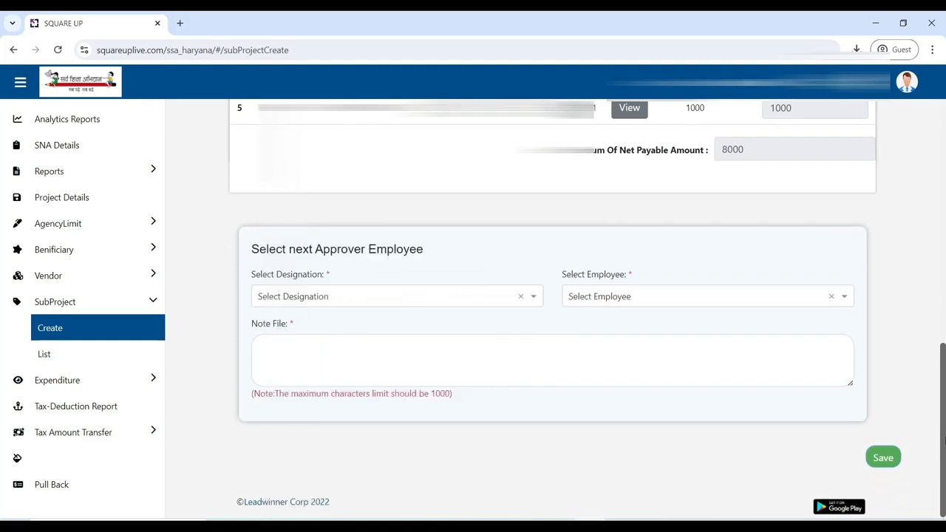
{"action": "left_click", "coordinate": [380, 302]}
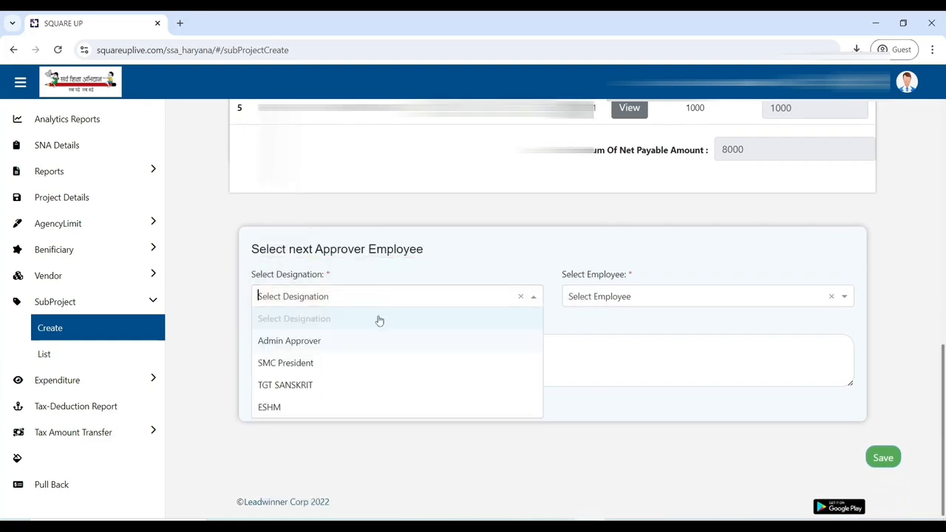
{"action": "left_click", "coordinate": [377, 364]}
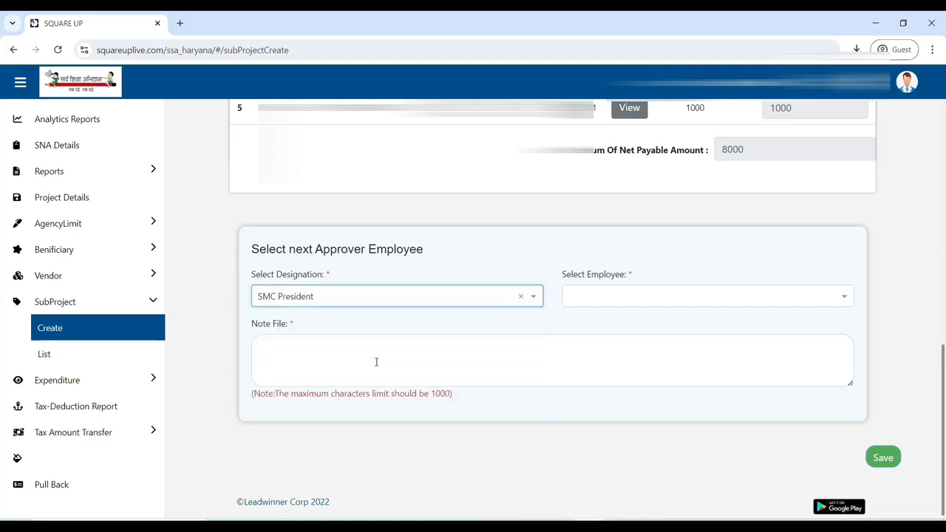
{"action": "left_click", "coordinate": [399, 331]}
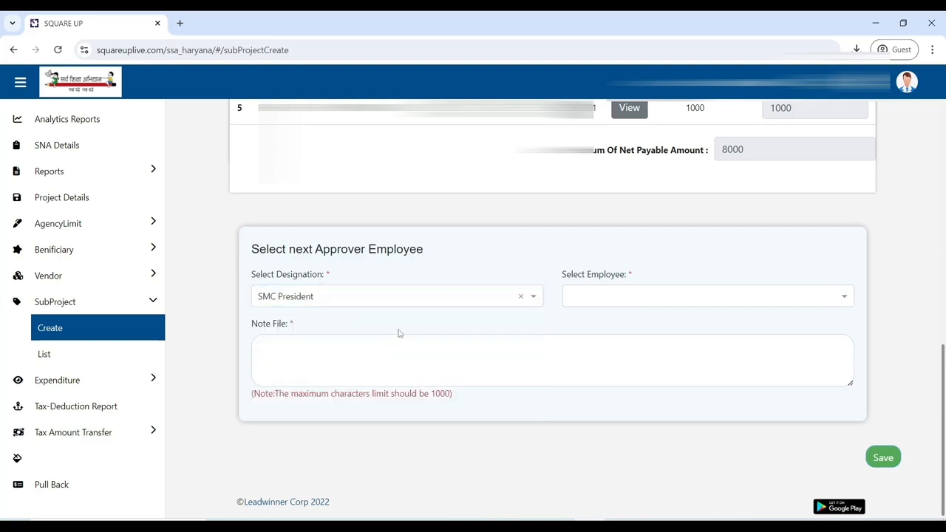
{"action": "left_click", "coordinate": [616, 306]}
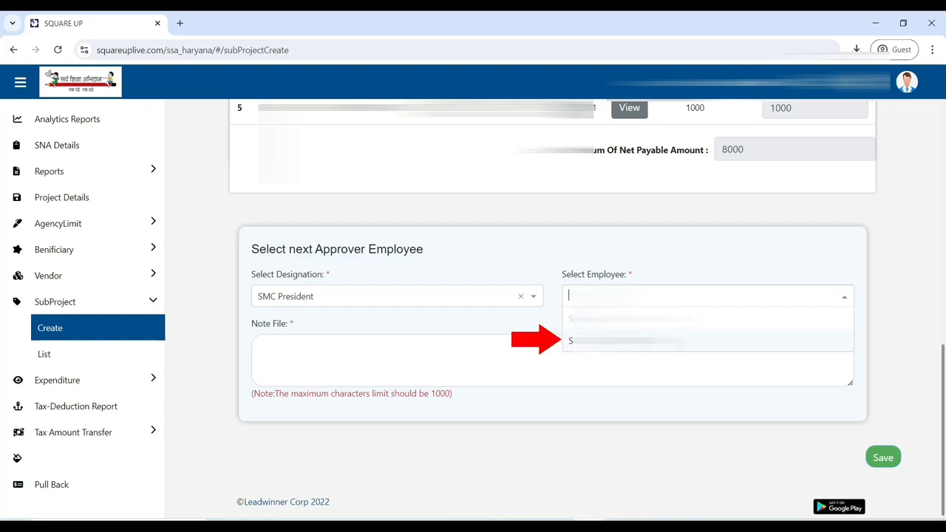
{"action": "left_click", "coordinate": [620, 341]}
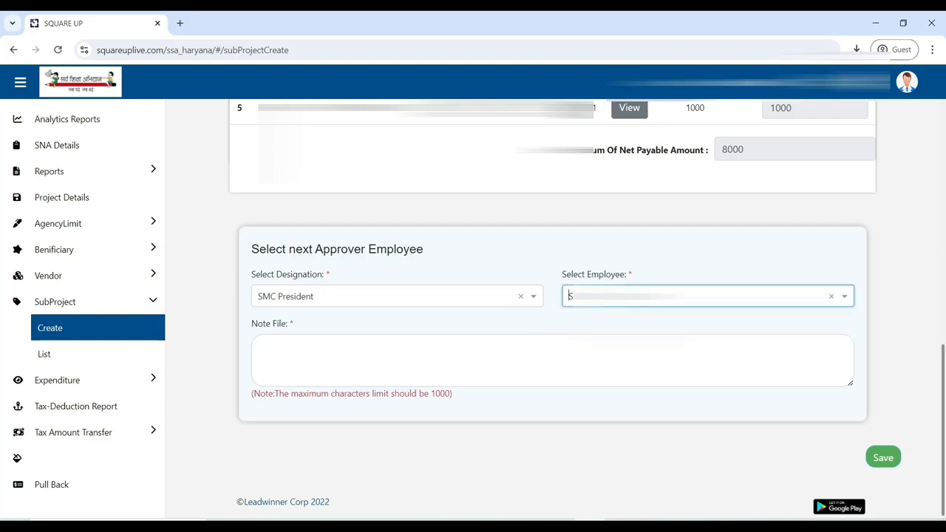
Step: Enter the note "Voucher Details Ok" and save the subproject
{"action": "left_click", "coordinate": [354, 357]}
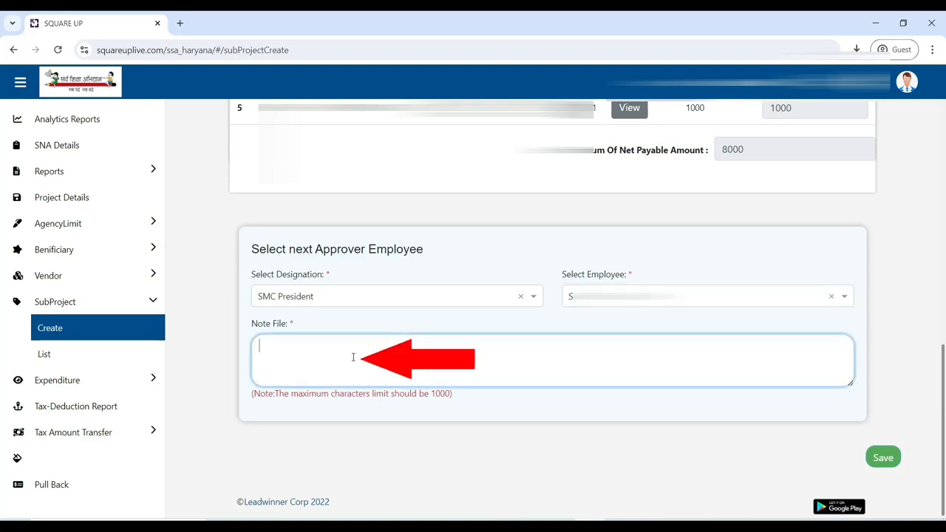
{"action": "type", "text": "Voucher De"}
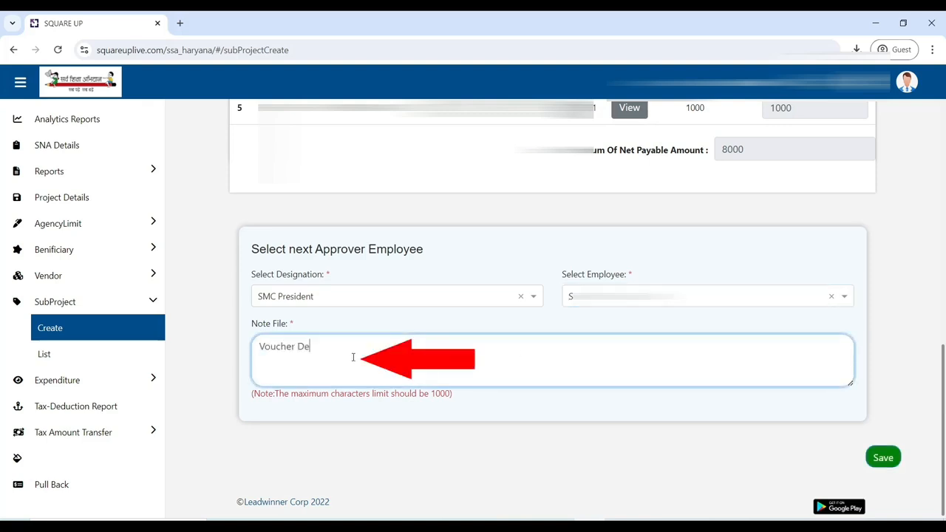
{"action": "type", "text": "tails ok"}
{"action": "key", "text": "BackSpace"}
{"action": "key", "text": "BackSpace"}
{"action": "type", "text": "Ok"}
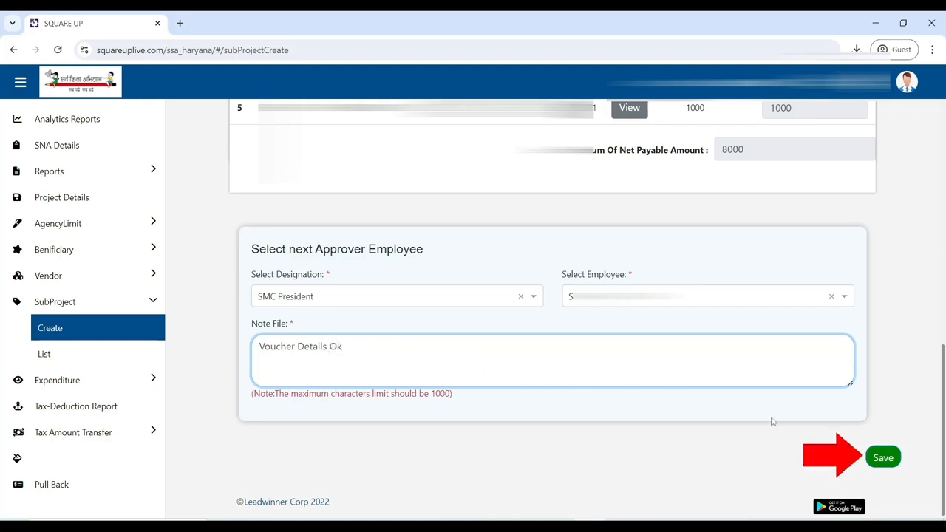
{"action": "left_click", "coordinate": [884, 458]}
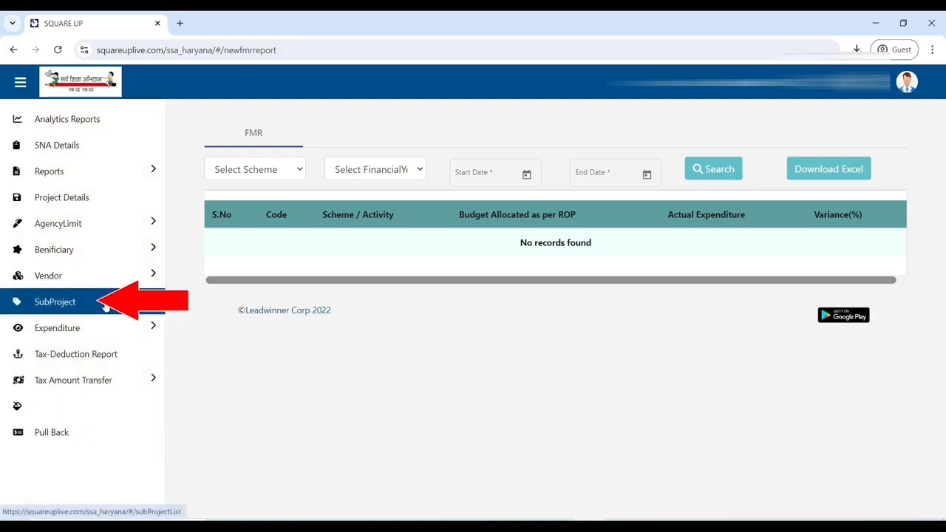
Step: Open the submitted subproject from the SubProject list and choose the Approve & Forward transaction type
{"action": "left_click", "coordinate": [106, 307]}
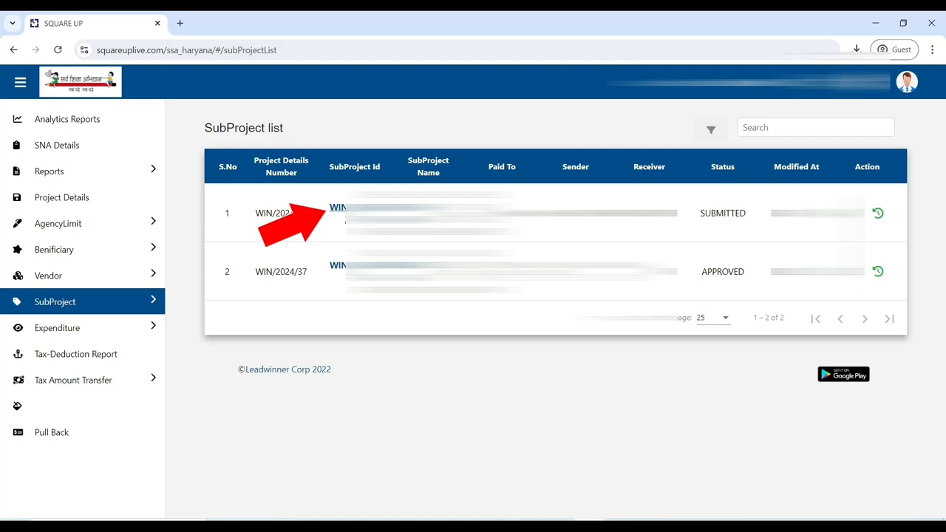
{"action": "left_click", "coordinate": [339, 210]}
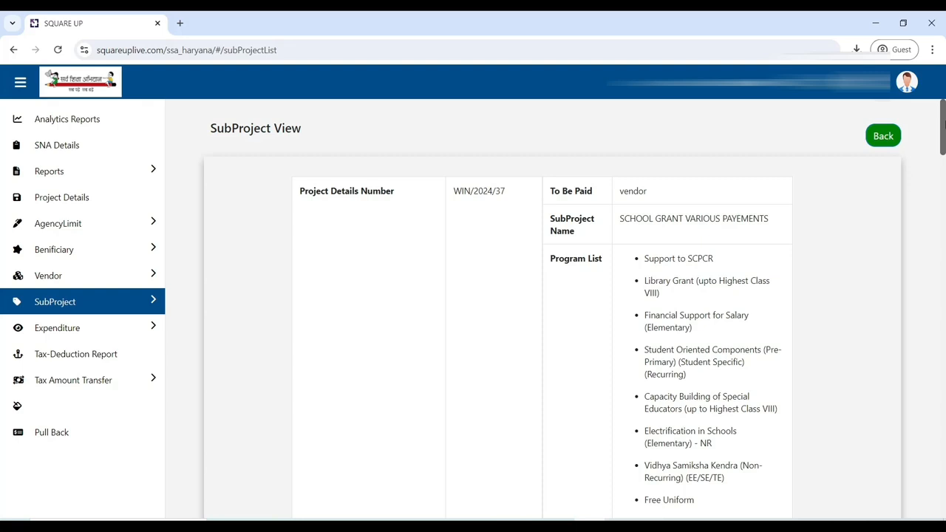
{"action": "left_click_drag", "start_coordinate": [944, 126], "coordinate": [943, 492]}
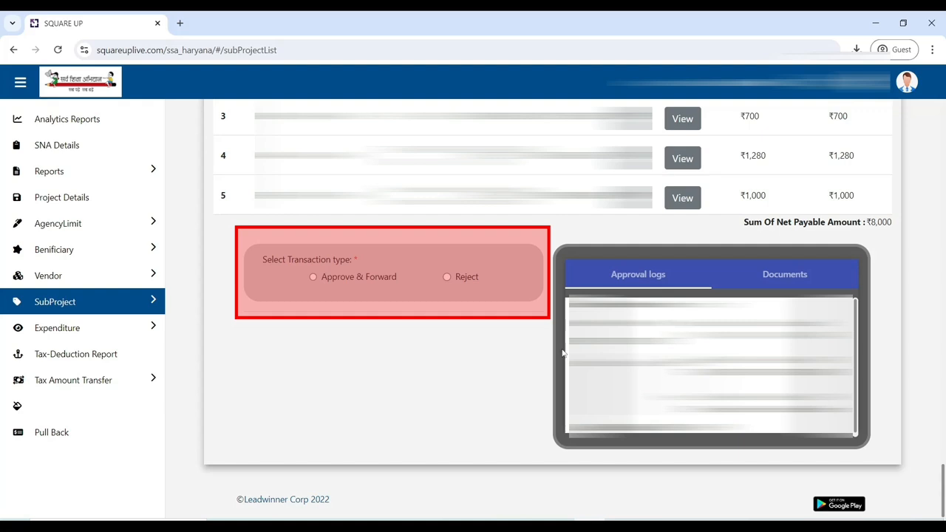
{"action": "left_click", "coordinate": [313, 277]}
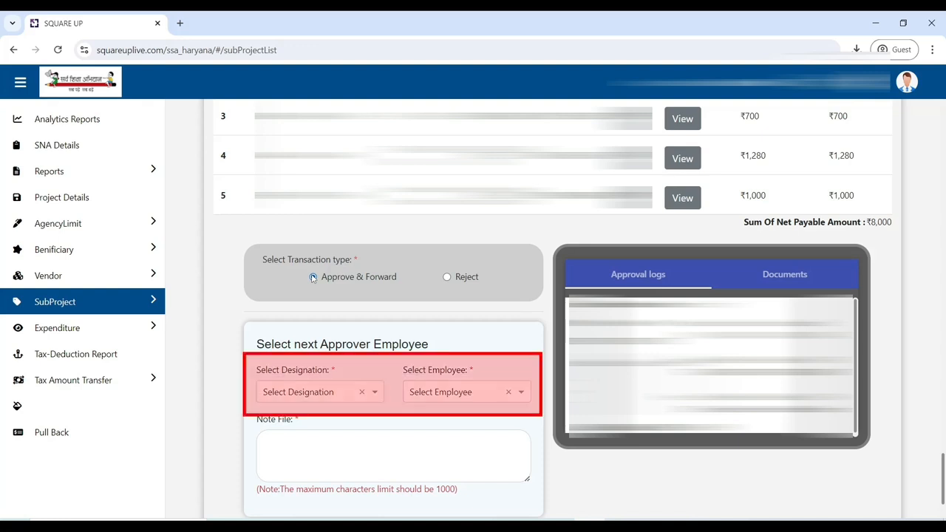
Step: Set the next approver's designation to ESHM and pick the listed employee
{"action": "left_click", "coordinate": [292, 393]}
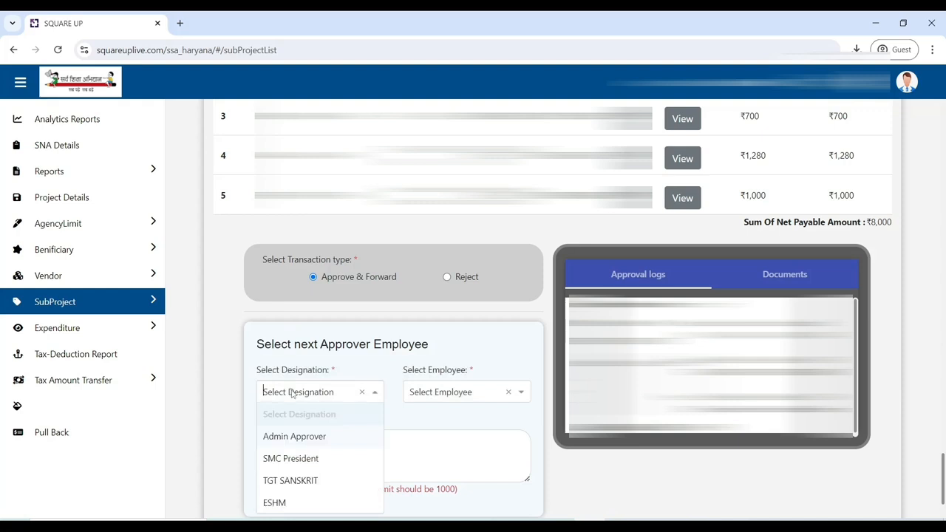
{"action": "left_click", "coordinate": [293, 504]}
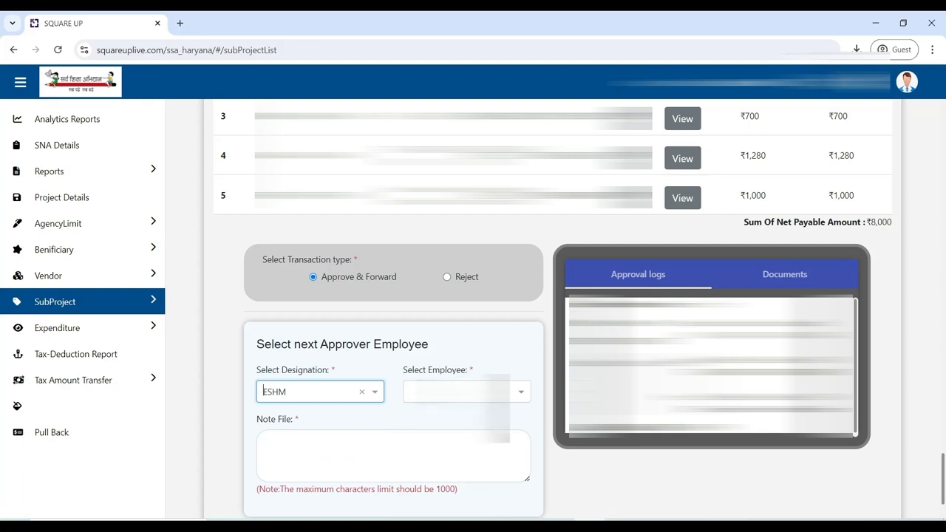
{"action": "left_click", "coordinate": [458, 391]}
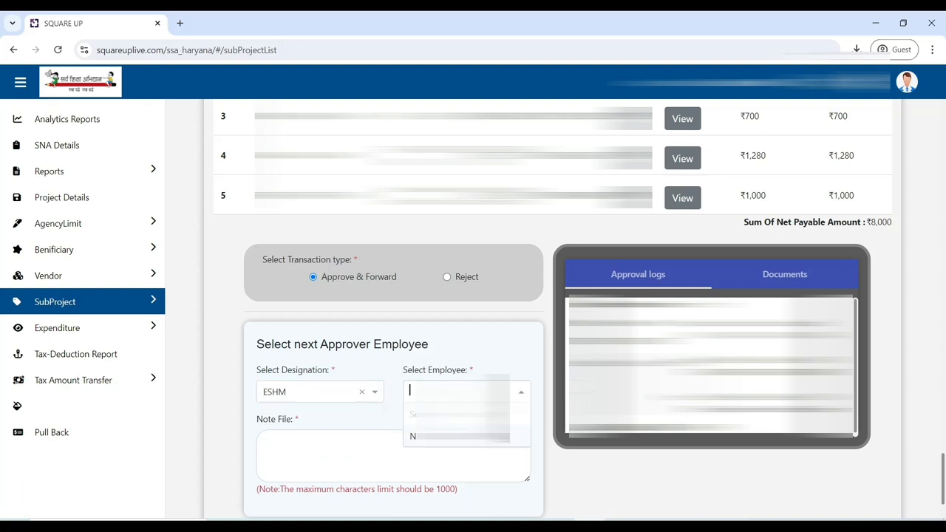
{"action": "left_click", "coordinate": [454, 442]}
{"action": "left_click", "coordinate": [370, 452]}
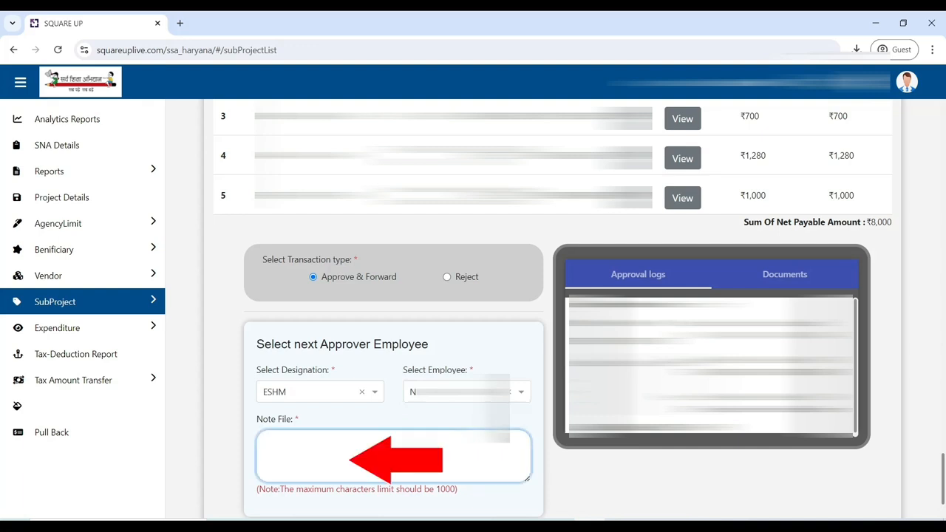
Step: Enter the note "DETAILS OK KINDLY APPROVE IT" and forward the subproject, confirming to proceed
{"action": "type", "text": "DETAILS OK KINDLY APPROVE IT"}
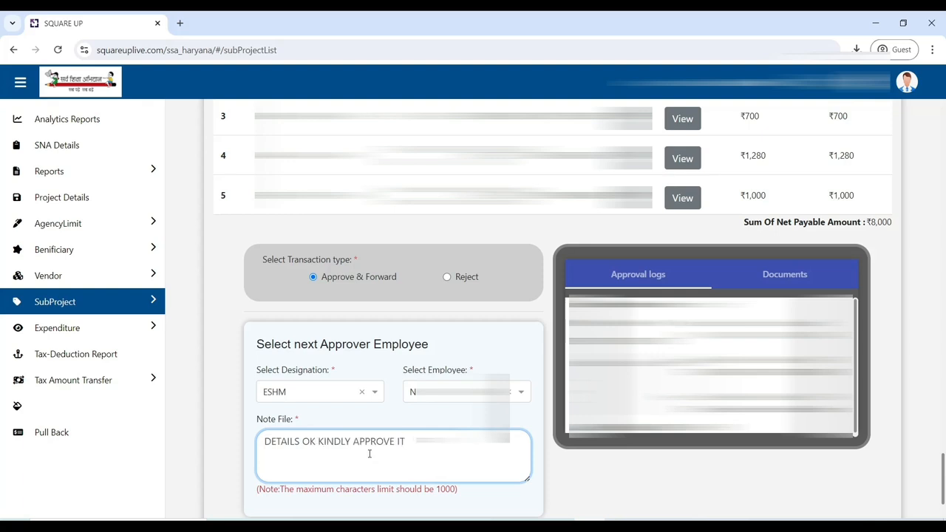
{"action": "scroll", "coordinate": [369, 454], "scroll_direction": "down", "scroll_amount": 2}
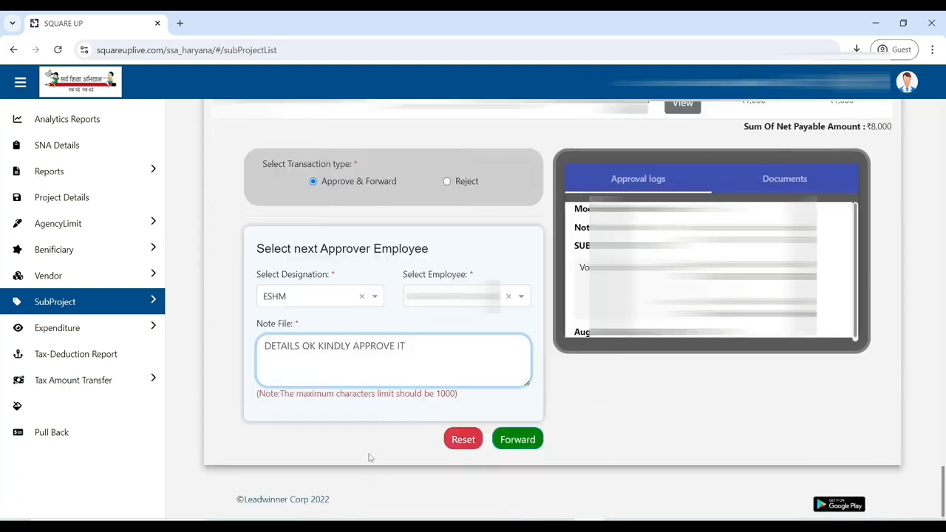
{"action": "left_click", "coordinate": [509, 450]}
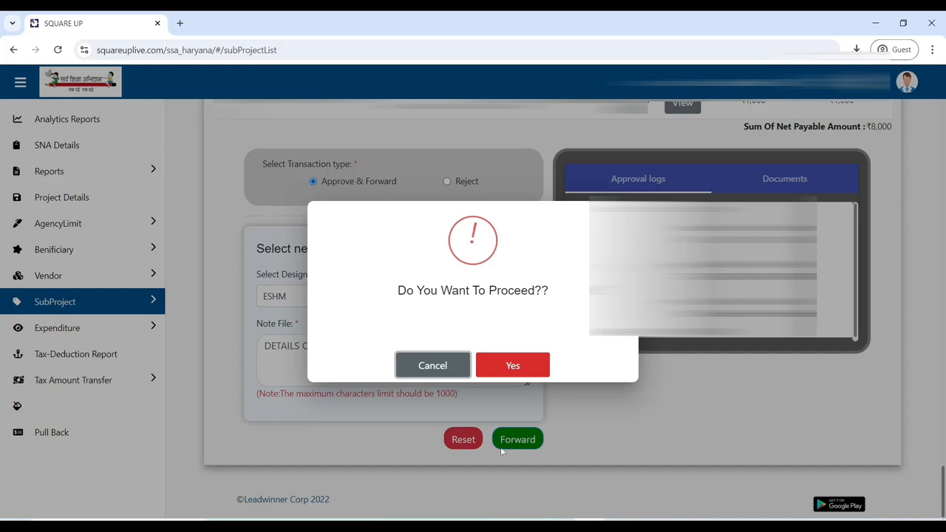
{"action": "left_click", "coordinate": [518, 372]}
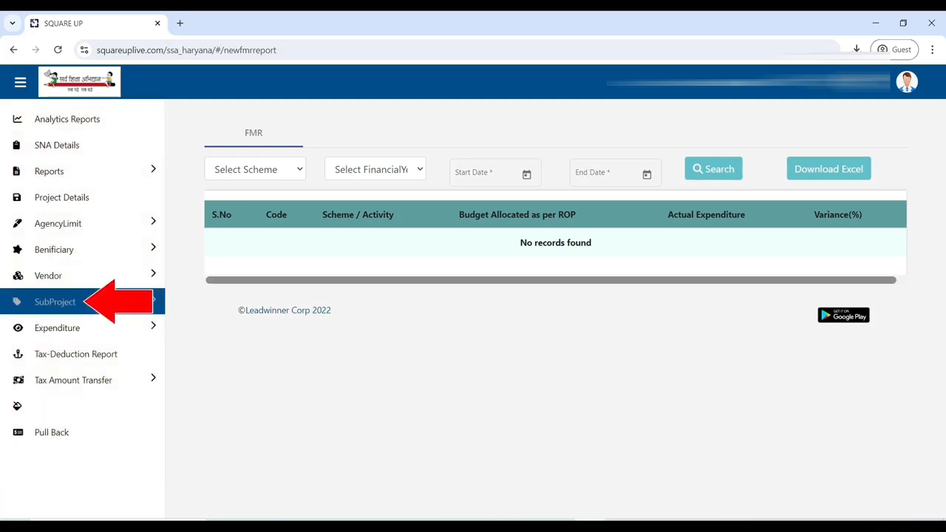
Step: Reopen the forwarded subproject from the SubProject list and choose the Approve transaction type
{"action": "left_click", "coordinate": [115, 303]}
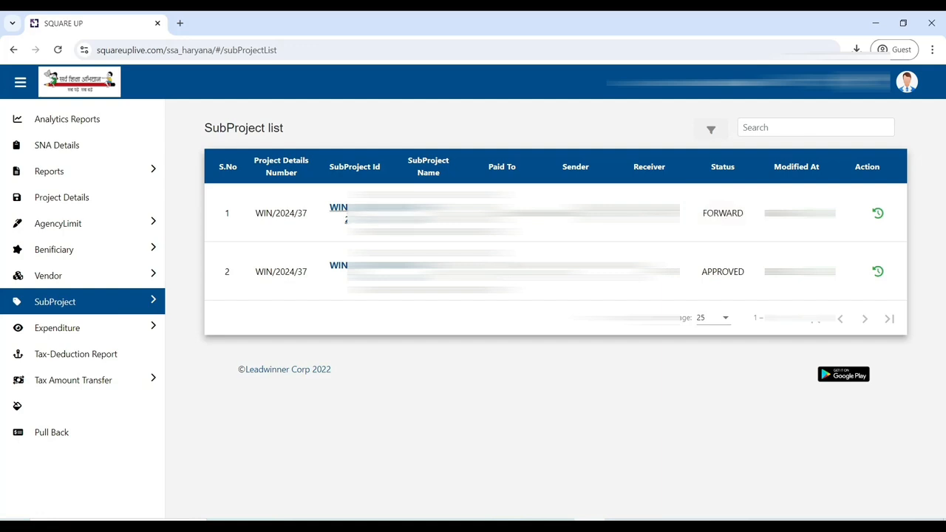
{"action": "left_click", "coordinate": [340, 209]}
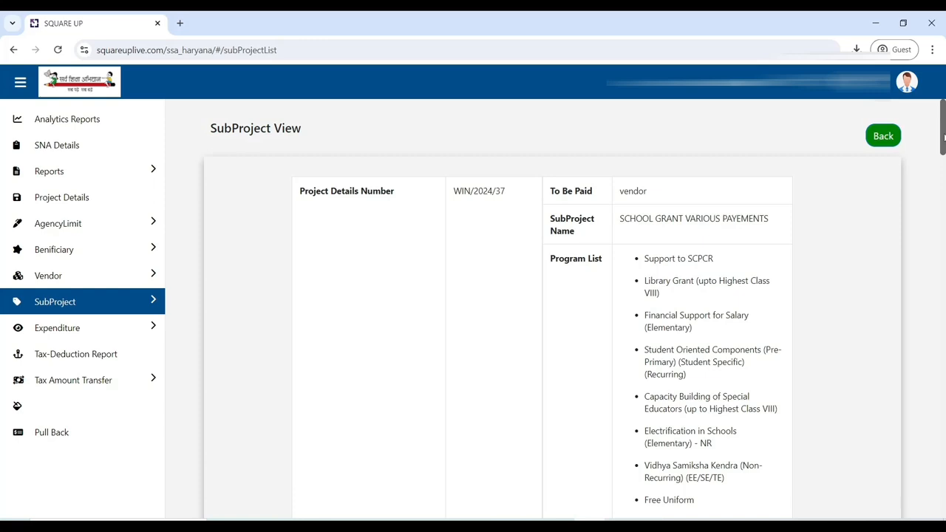
{"action": "left_click_drag", "start_coordinate": [944, 137], "coordinate": [944, 491]}
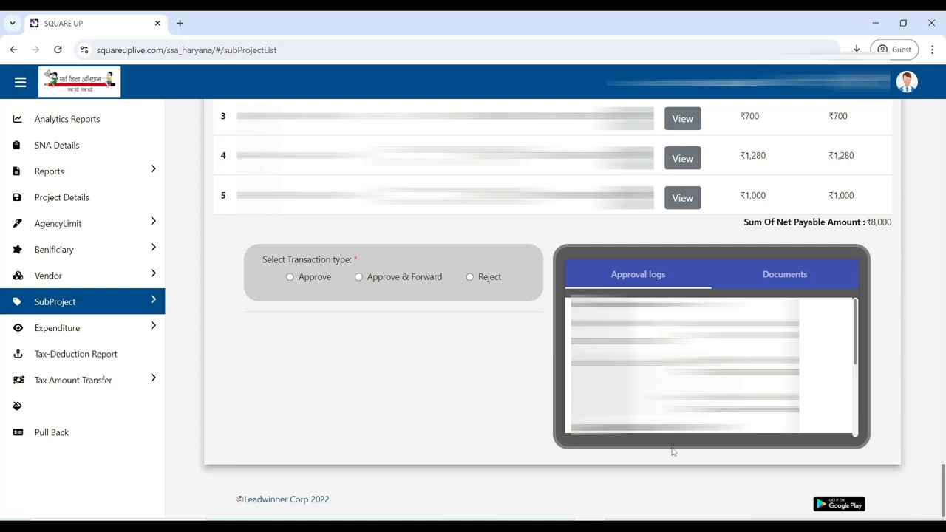
{"action": "left_click", "coordinate": [290, 278]}
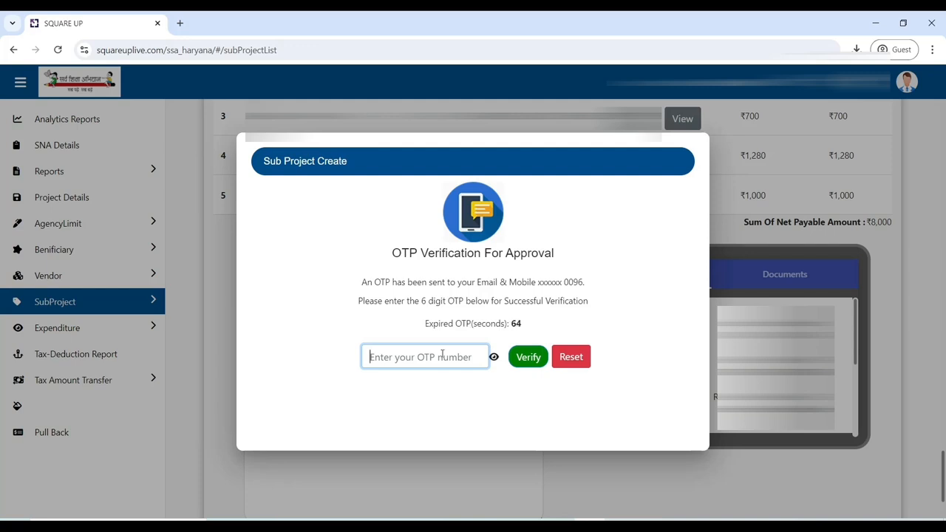
Step: Enter the six-digit OTP verification code for approval and verify it
{"action": "type", "text": "••••••"}
{"action": "left_click", "coordinate": [533, 365]}
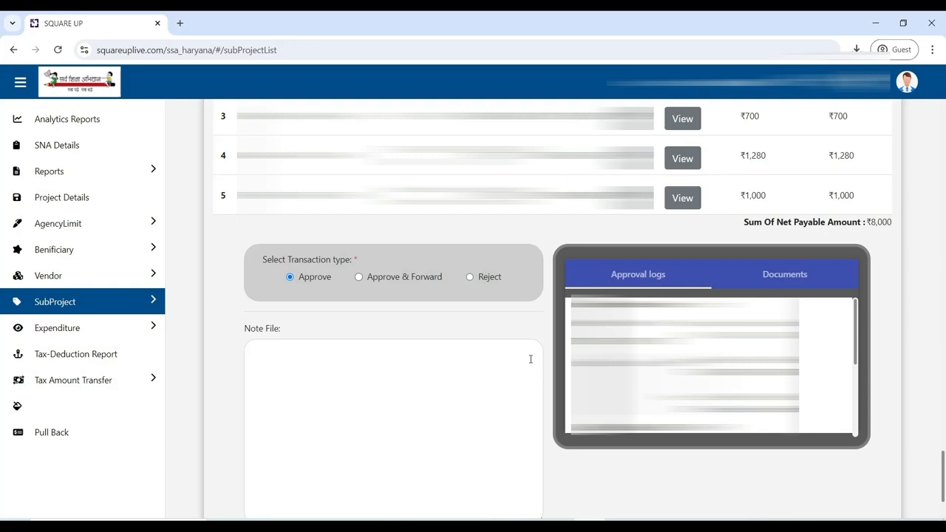
Step: Enter the note "VERIFIED", validate it and approve the subproject
{"action": "scroll", "coordinate": [531, 360], "scroll_direction": "down", "scroll_amount": 2}
{"action": "left_click", "coordinate": [431, 311]}
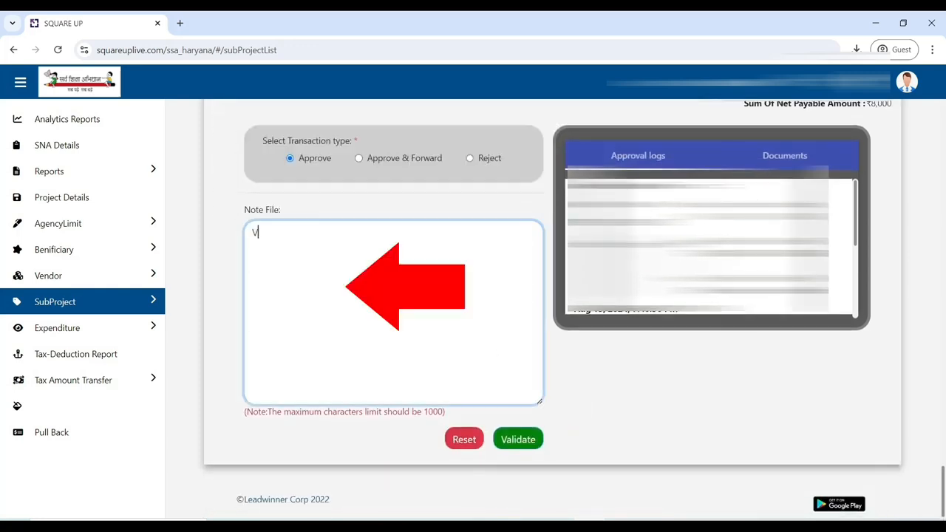
{"action": "type", "text": "VERIFIED"}
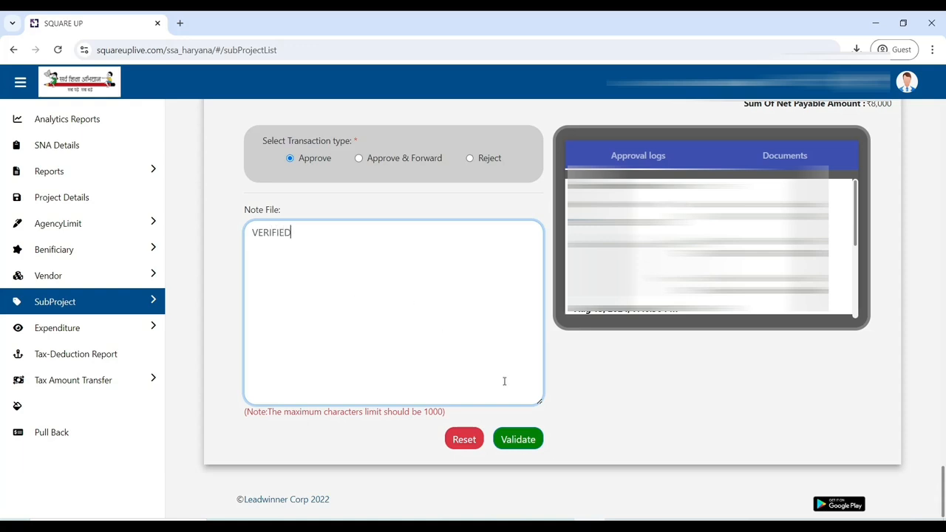
{"action": "left_click", "coordinate": [517, 442]}
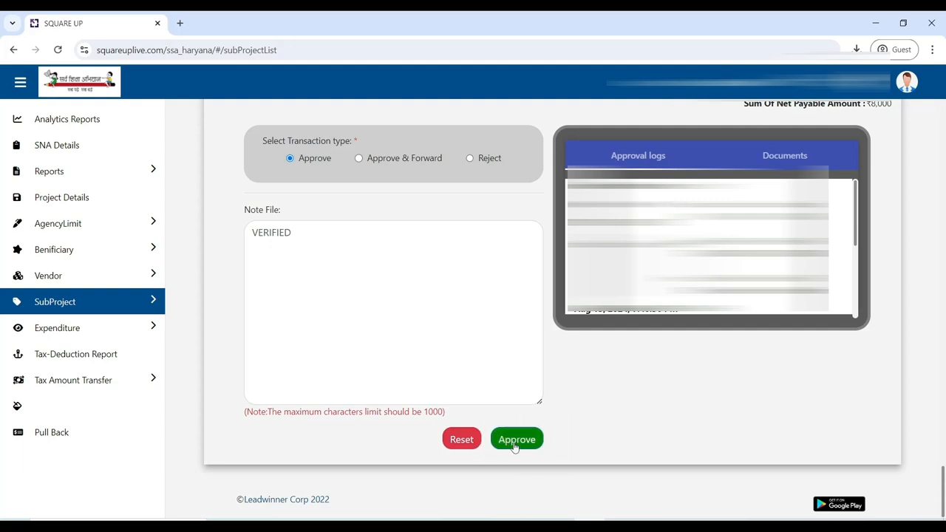
{"action": "left_click", "coordinate": [515, 440]}
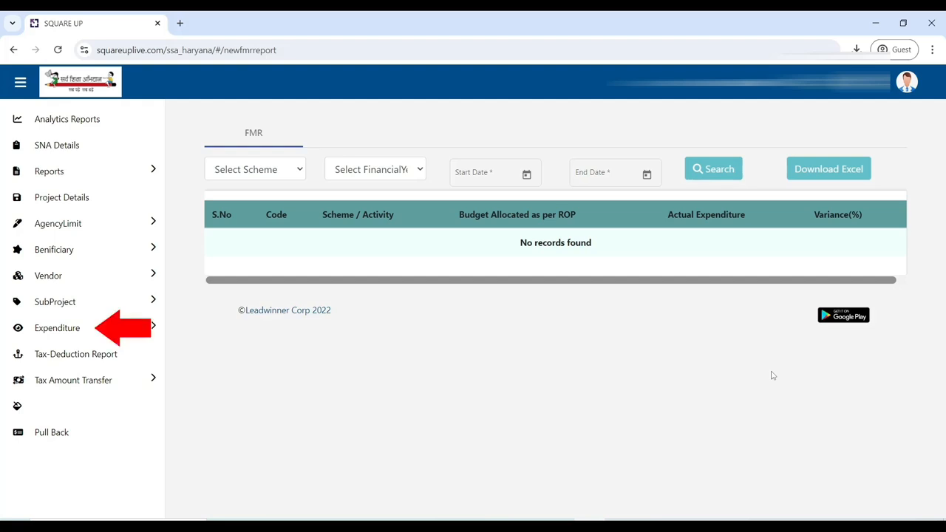
Step: Open Expenditure Create and select project details number WIN/2024/37
{"action": "left_click", "coordinate": [67, 330]}
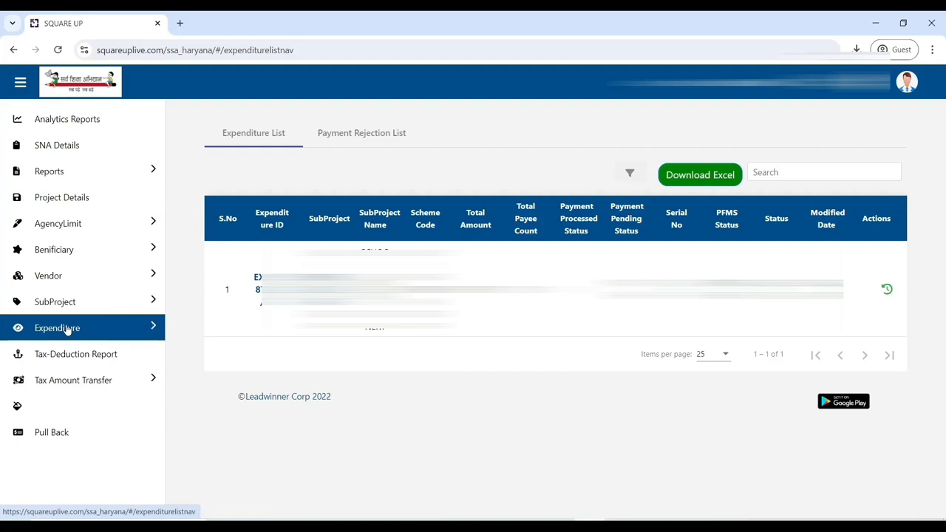
{"action": "left_click", "coordinate": [67, 331]}
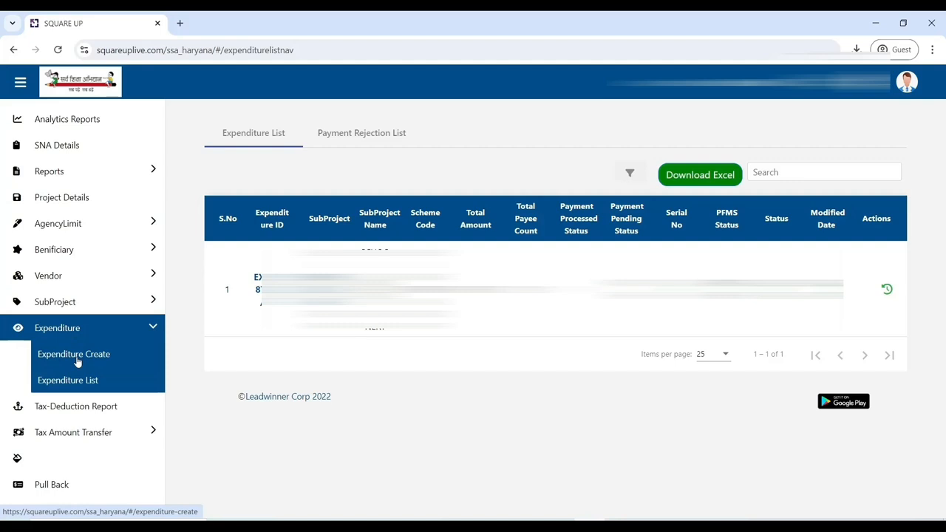
{"action": "left_click", "coordinate": [76, 355]}
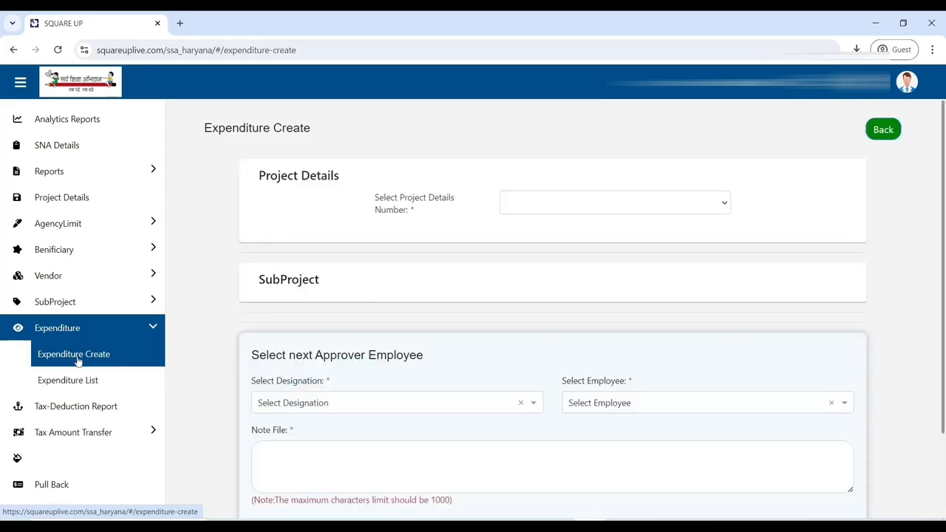
{"action": "left_click", "coordinate": [647, 209]}
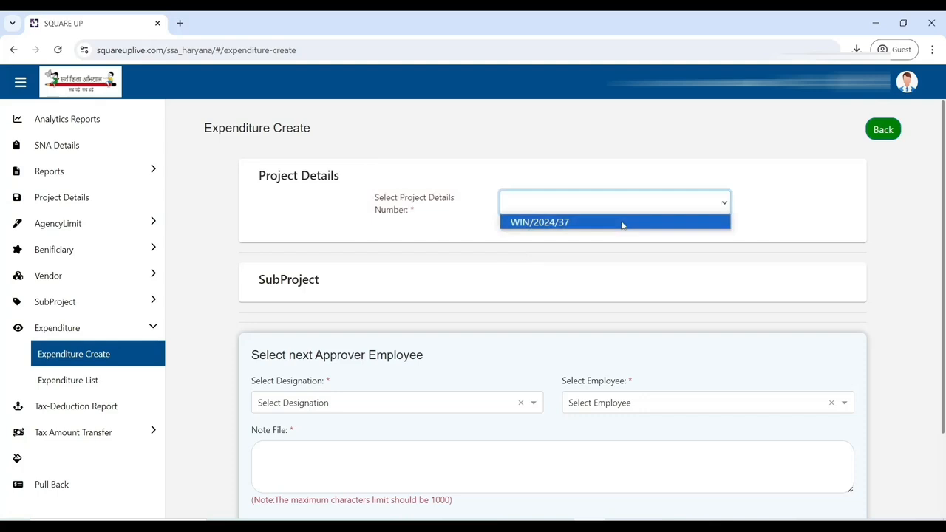
{"action": "left_click", "coordinate": [621, 224]}
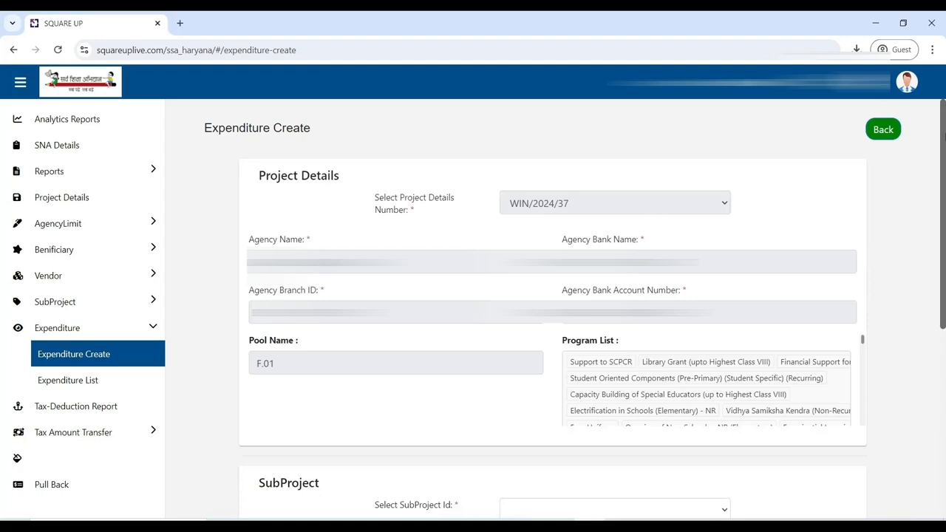
Step: Select subproject WIN/10064/2024 (SCHOOL GRANT VARIOUS PAYEMENTS) for the expenditure
{"action": "left_click_drag", "start_coordinate": [942, 185], "coordinate": [941, 373]}
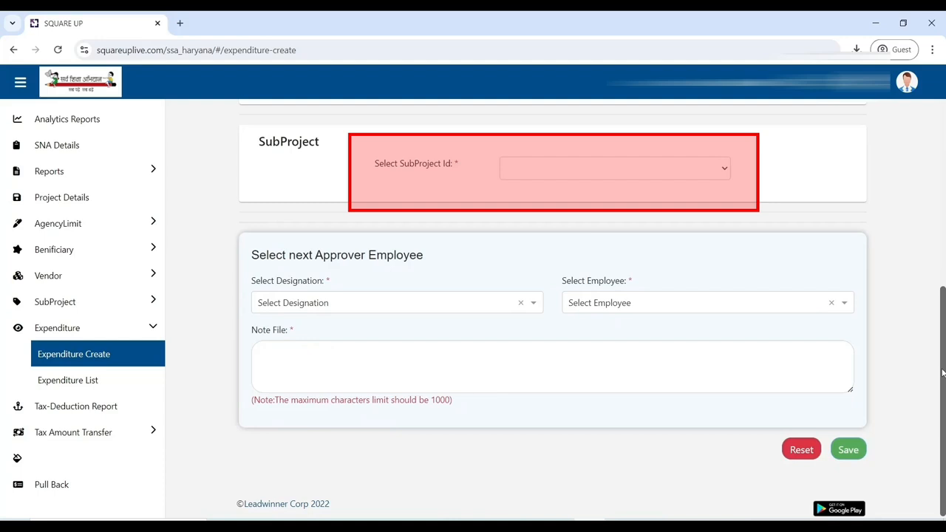
{"action": "left_click", "coordinate": [711, 176]}
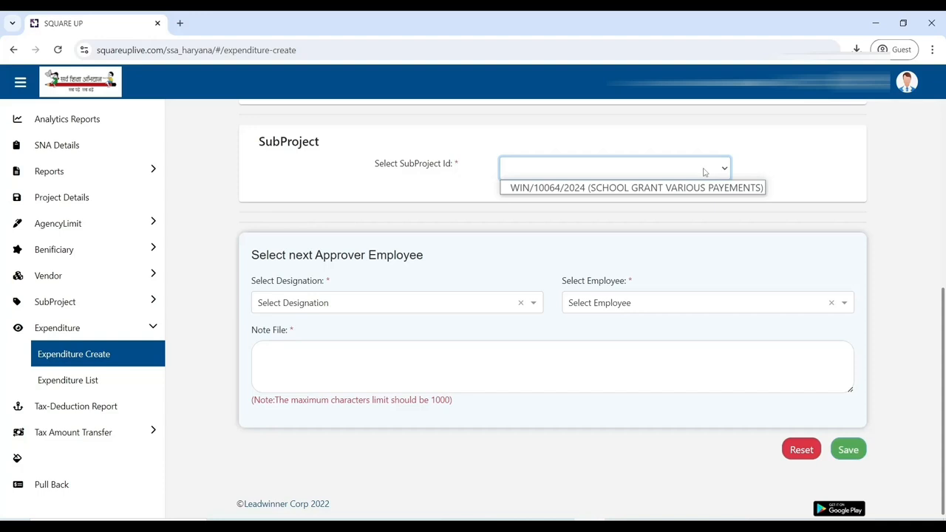
{"action": "left_click", "coordinate": [704, 189]}
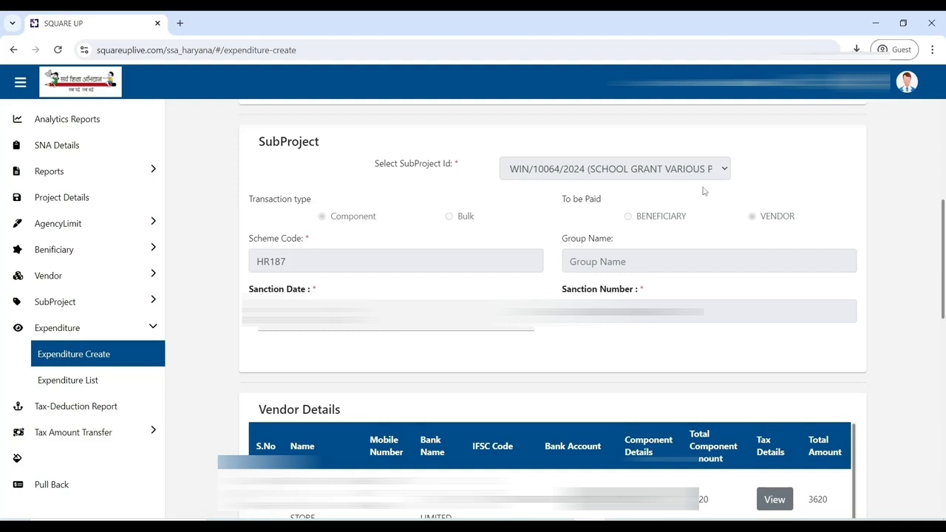
Step: Fill in the payment details with NACH mode, user name HARYANA SCHOOL SHIKSHA PARIYOJNA PARISHA and the available user number
{"action": "scroll", "coordinate": [703, 190], "scroll_direction": "down", "scroll_amount": 4}
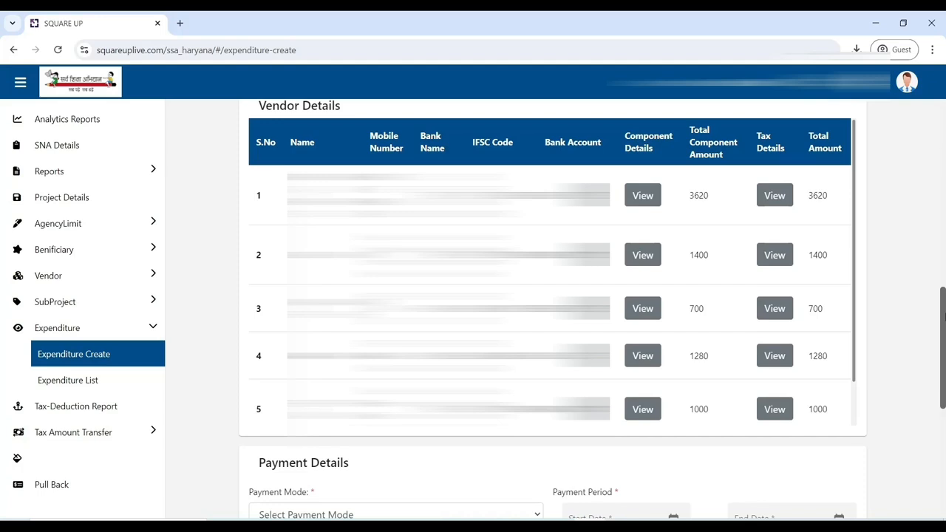
{"action": "left_click_drag", "start_coordinate": [944, 316], "coordinate": [944, 418]}
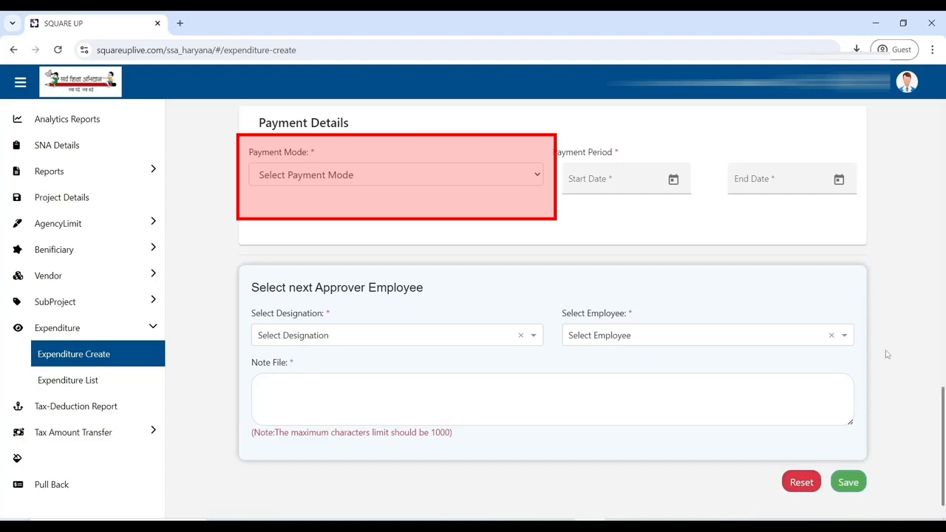
{"action": "left_click", "coordinate": [482, 180]}
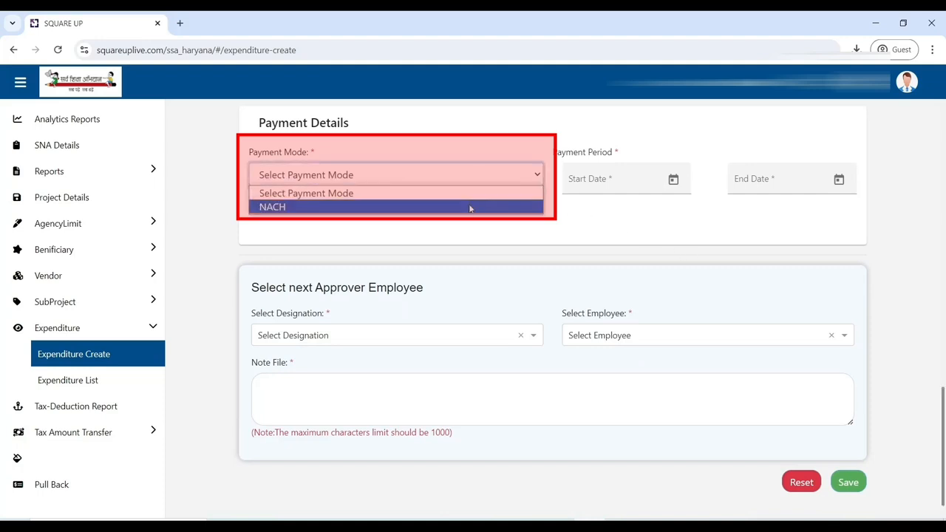
{"action": "left_click", "coordinate": [467, 208]}
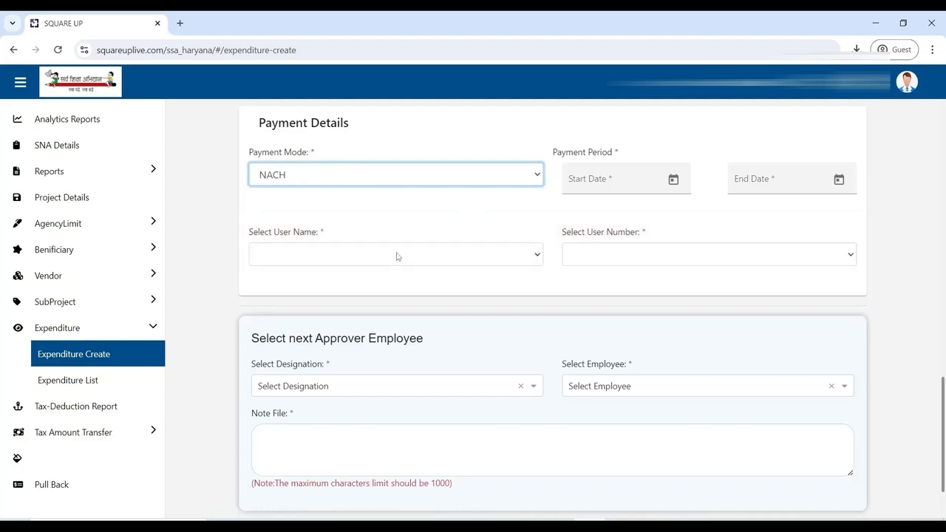
{"action": "left_click", "coordinate": [396, 257]}
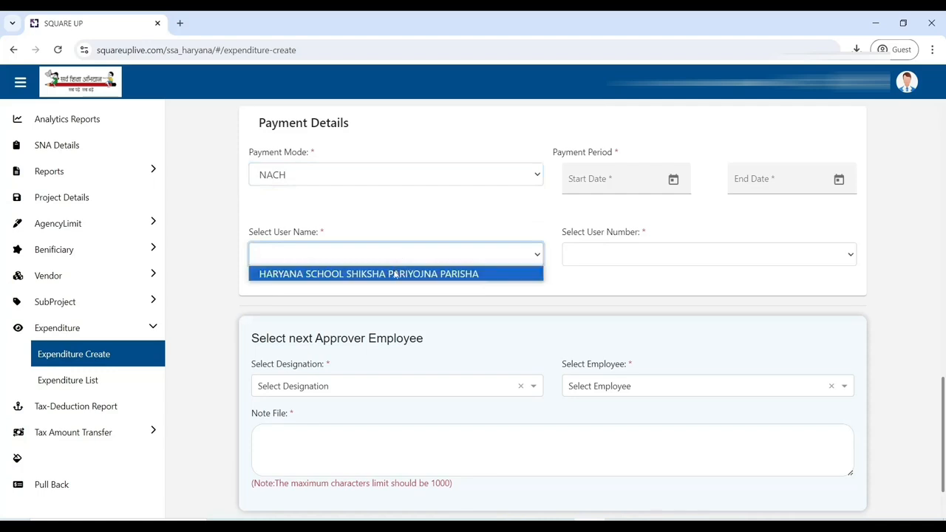
{"action": "left_click", "coordinate": [395, 274]}
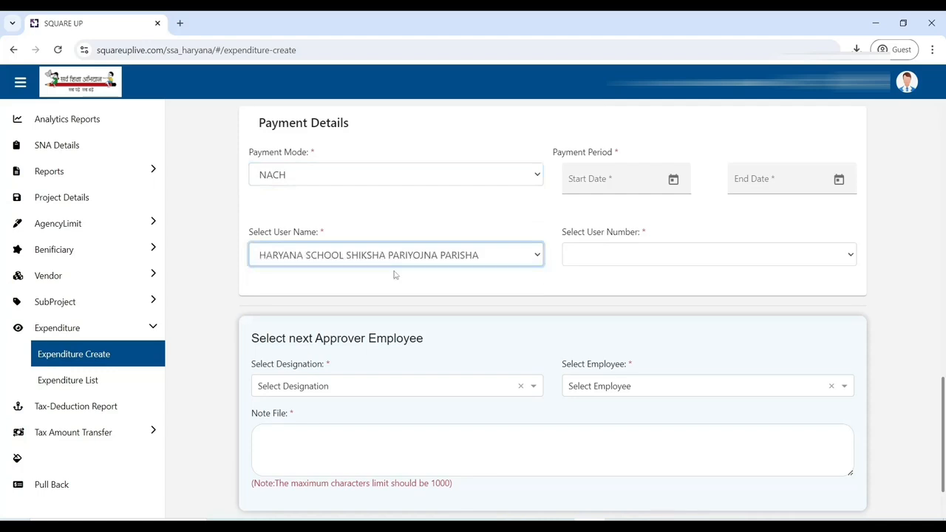
{"action": "left_click", "coordinate": [602, 255]}
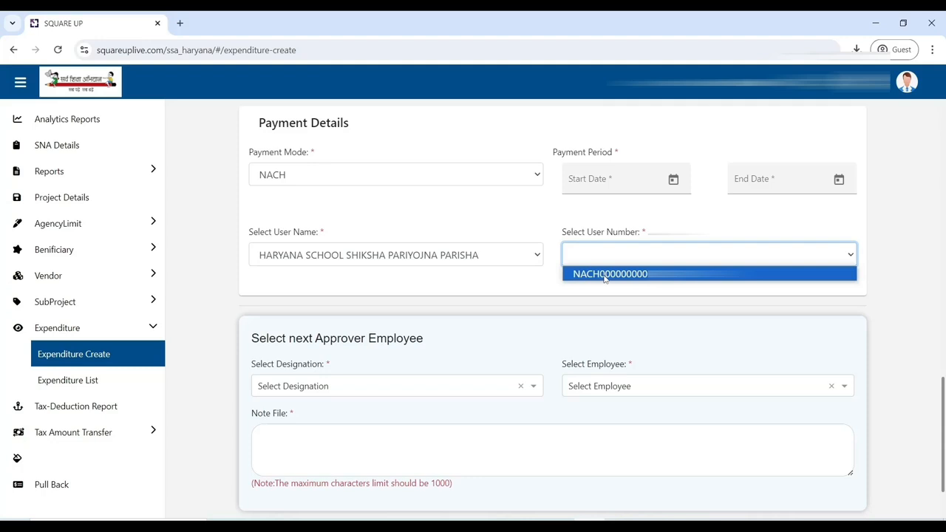
{"action": "left_click", "coordinate": [605, 274]}
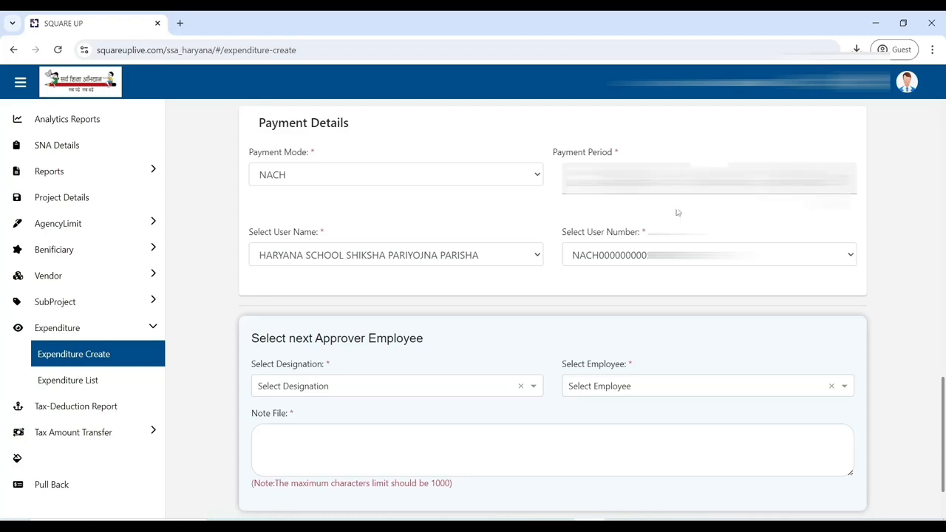
Step: Choose SMC President as the next approver designation and pick the listed employee
{"action": "left_click", "coordinate": [442, 387]}
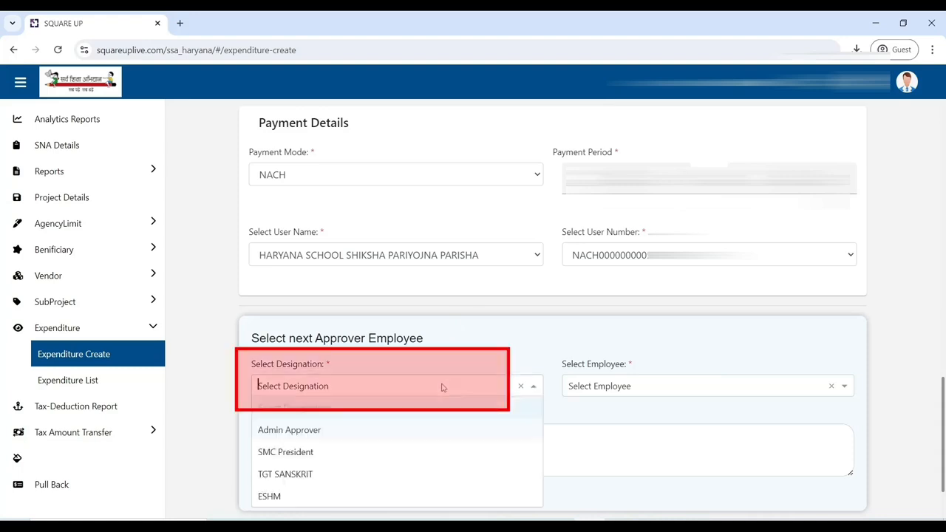
{"action": "left_click", "coordinate": [435, 453]}
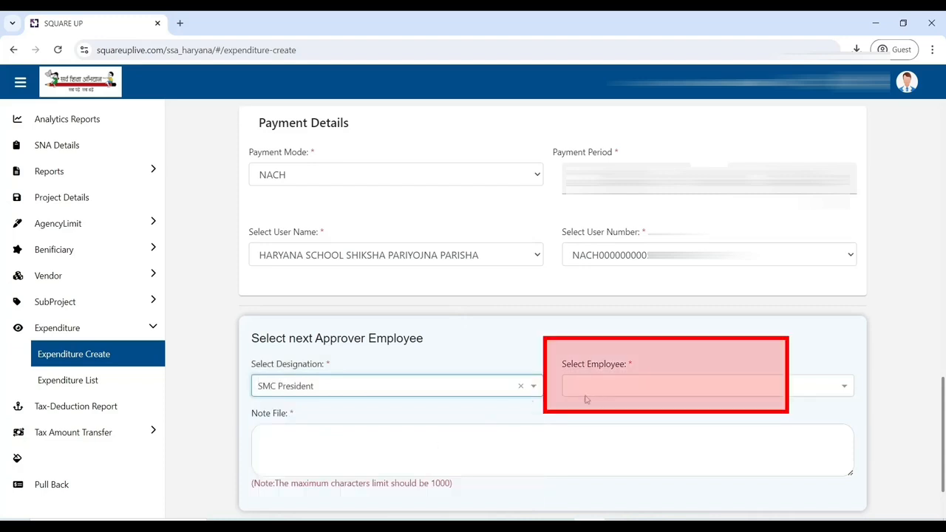
{"action": "left_click", "coordinate": [635, 393]}
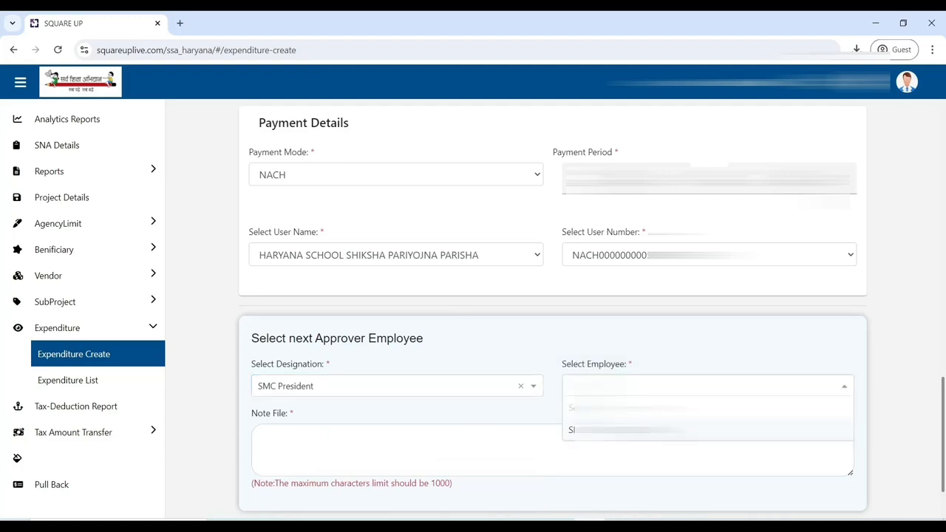
{"action": "left_click", "coordinate": [627, 429]}
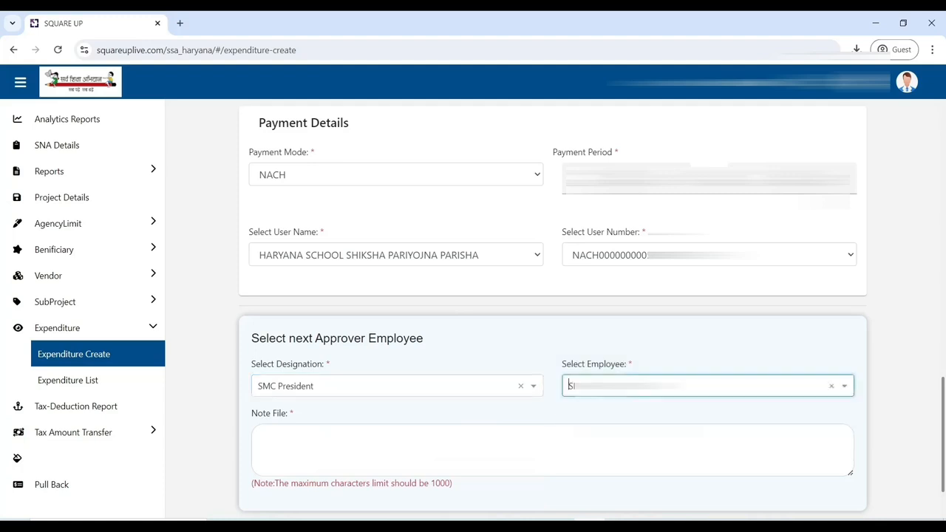
Step: Enter the note "DETAILS OK" and save the expenditure
{"action": "left_click", "coordinate": [514, 460]}
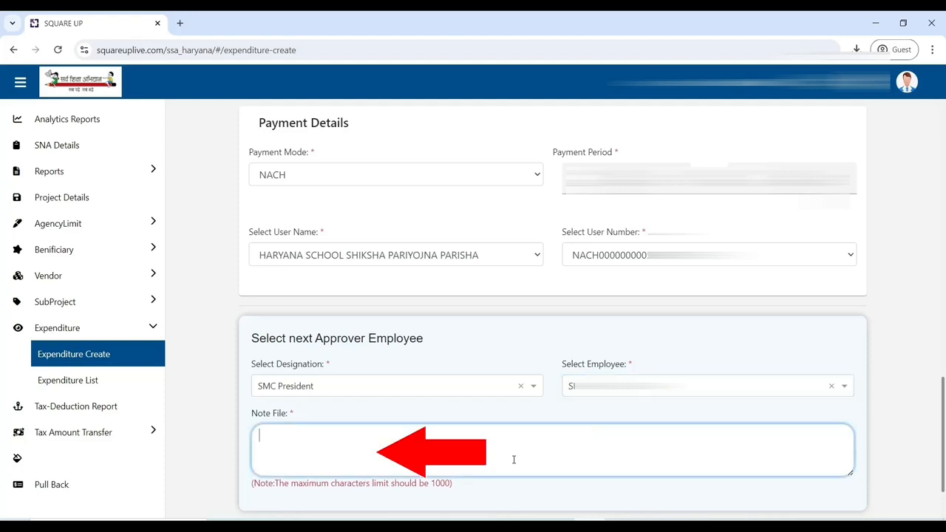
{"action": "type", "text": "DETAILS OK"}
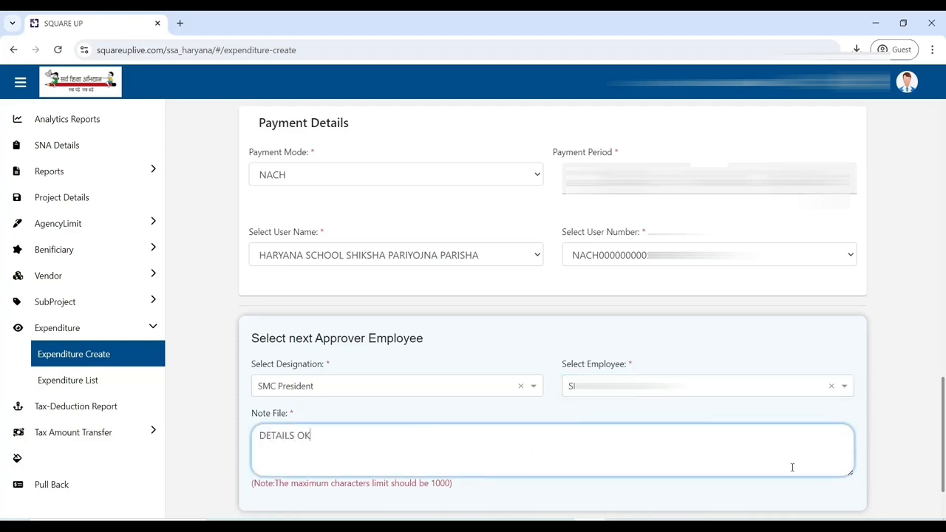
{"action": "left_click_drag", "start_coordinate": [942, 403], "coordinate": [943, 429]}
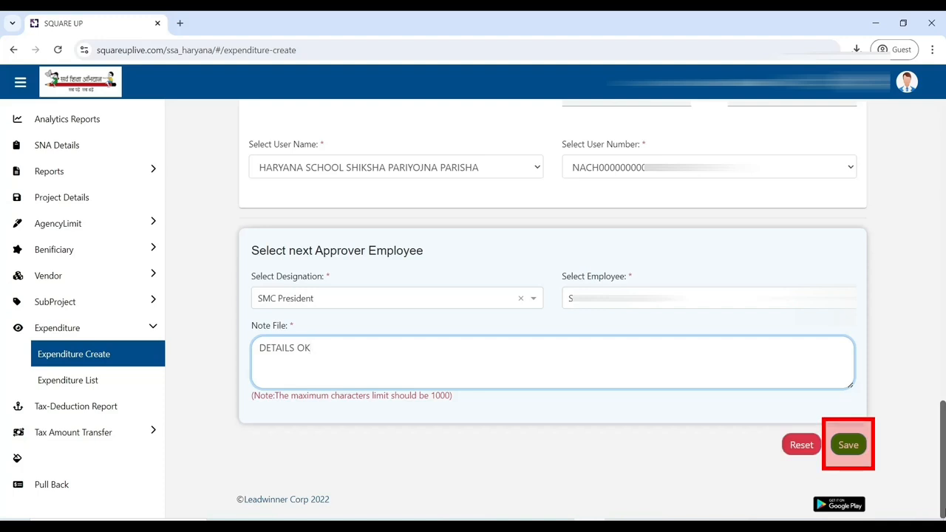
{"action": "left_click", "coordinate": [848, 445]}
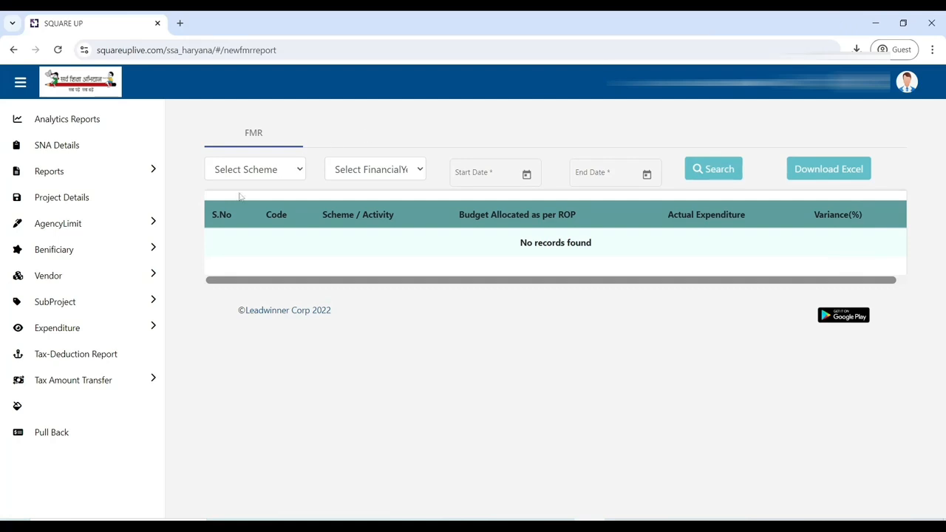
Step: Open the submitted expenditure from the Expenditure list and choose the Approve & Forward transaction type
{"action": "left_click", "coordinate": [103, 335]}
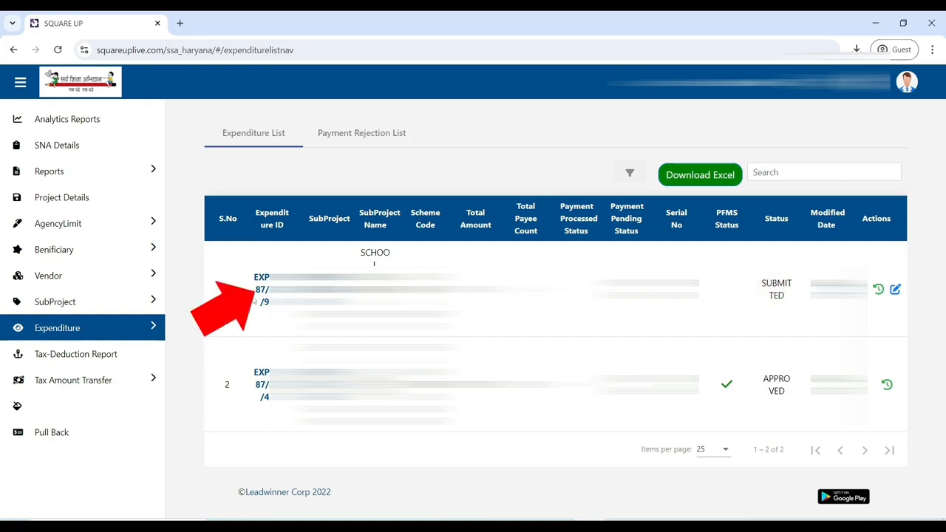
{"action": "left_click", "coordinate": [264, 293]}
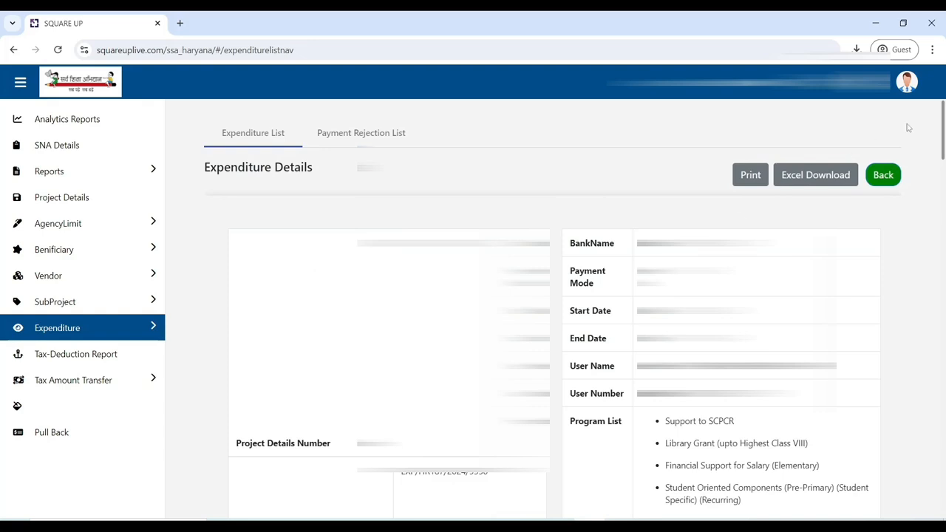
{"action": "left_click_drag", "start_coordinate": [944, 131], "coordinate": [943, 488]}
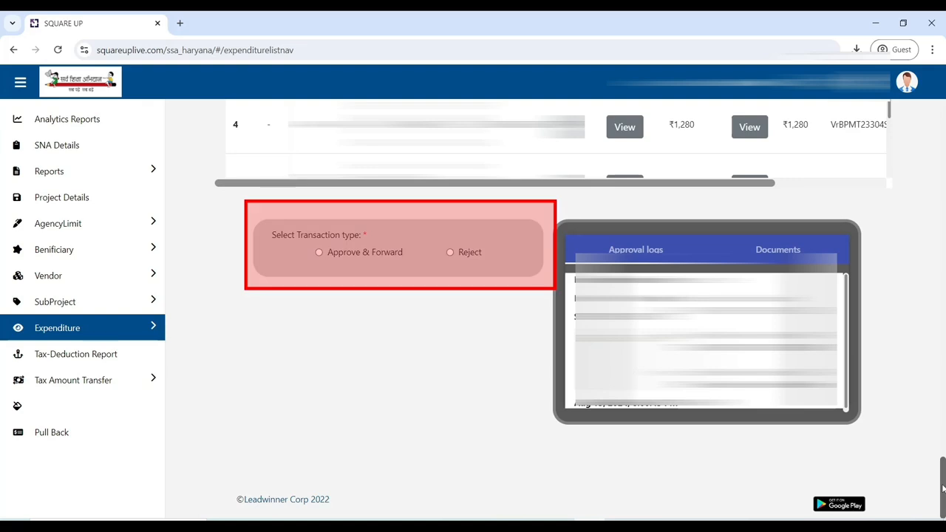
{"action": "left_click", "coordinate": [320, 252]}
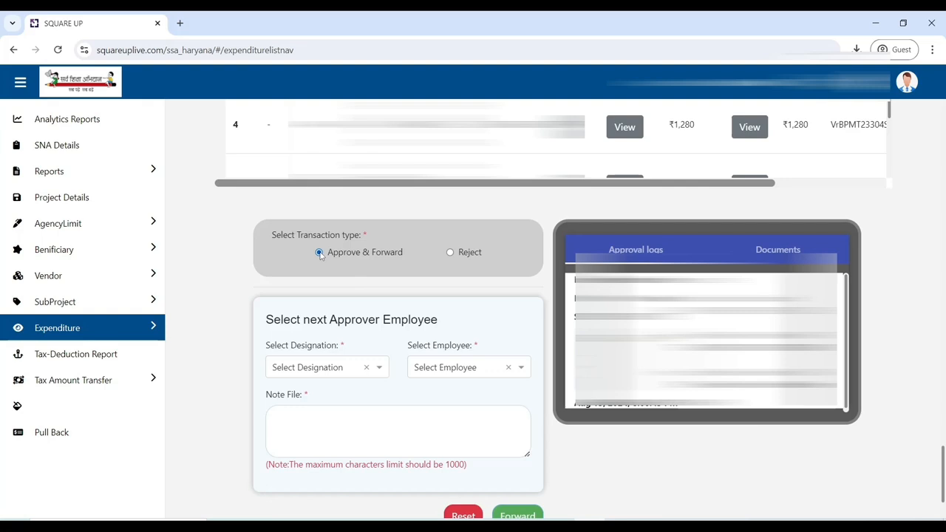
Step: Set the next approver designation to ESHM and pick the listed employee
{"action": "left_click", "coordinate": [322, 367]}
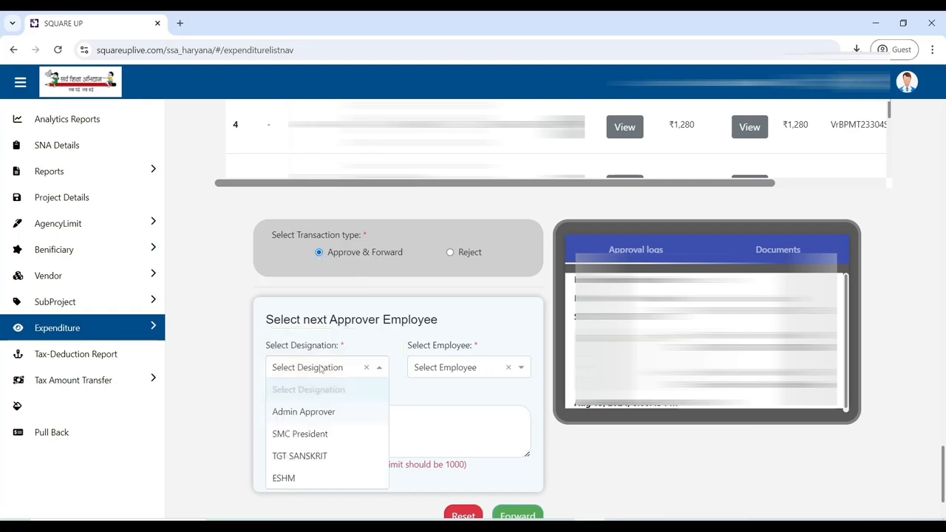
{"action": "type", "text": "esh"}
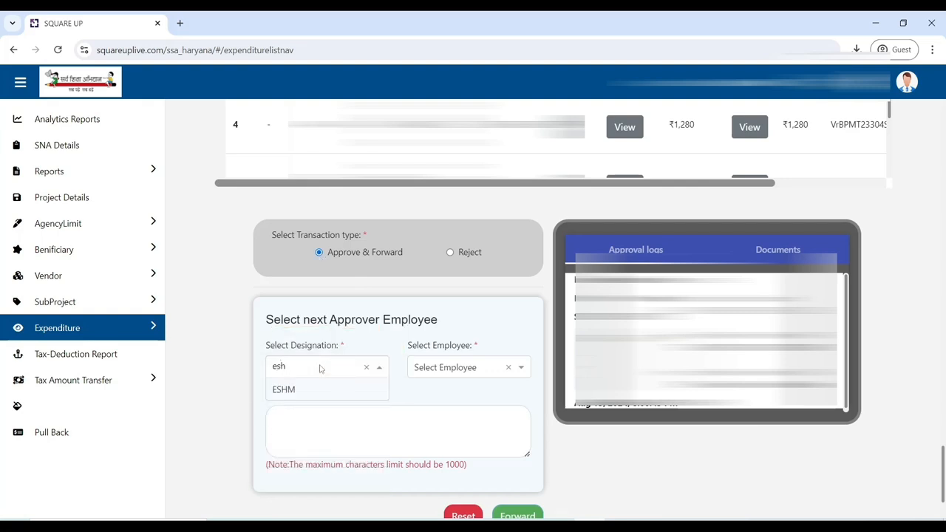
{"action": "left_click", "coordinate": [308, 388]}
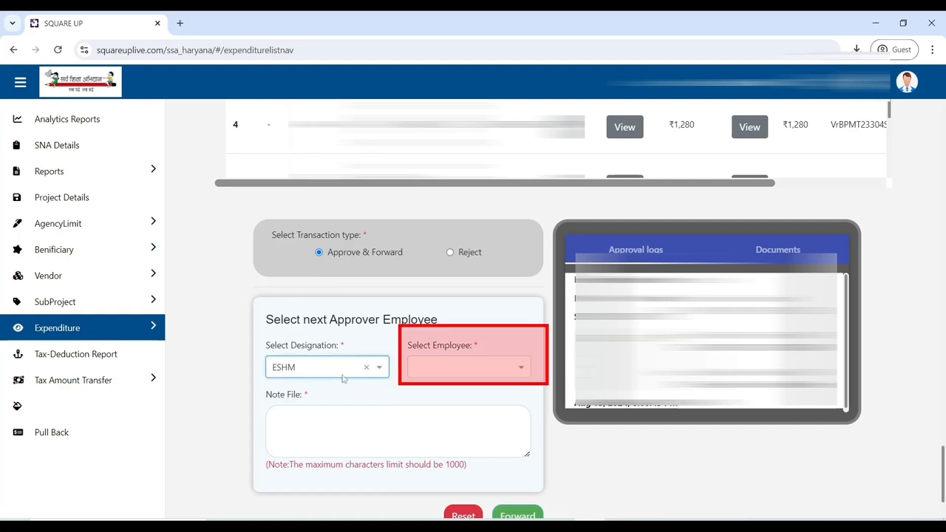
{"action": "left_click", "coordinate": [448, 378]}
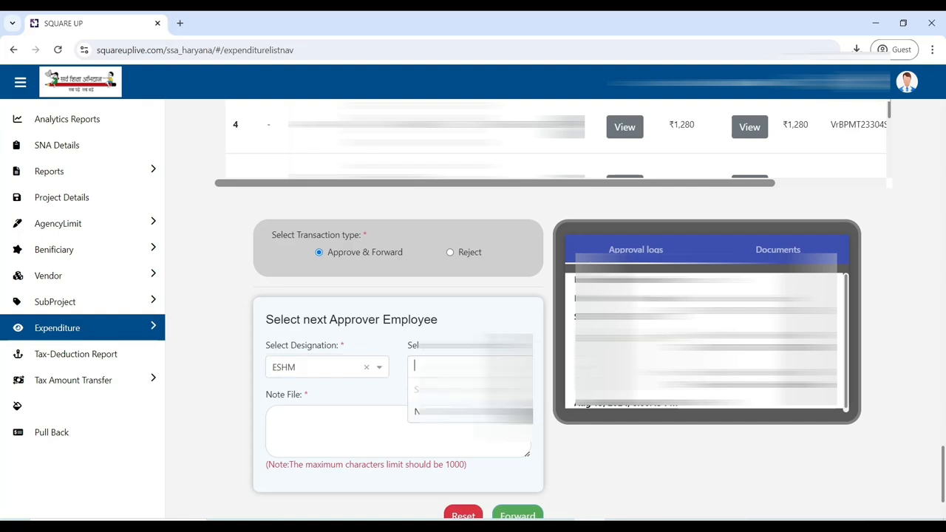
{"action": "left_click", "coordinate": [455, 412]}
{"action": "left_click", "coordinate": [443, 431]}
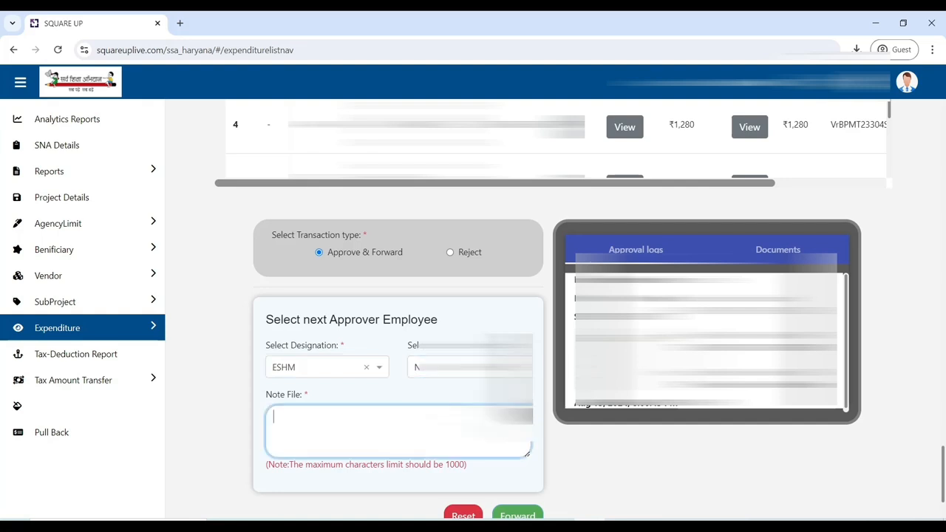
Step: Enter the note "DETAILS OK", forward the expenditure and confirm proceeding
{"action": "type", "text": "DETAILS"}
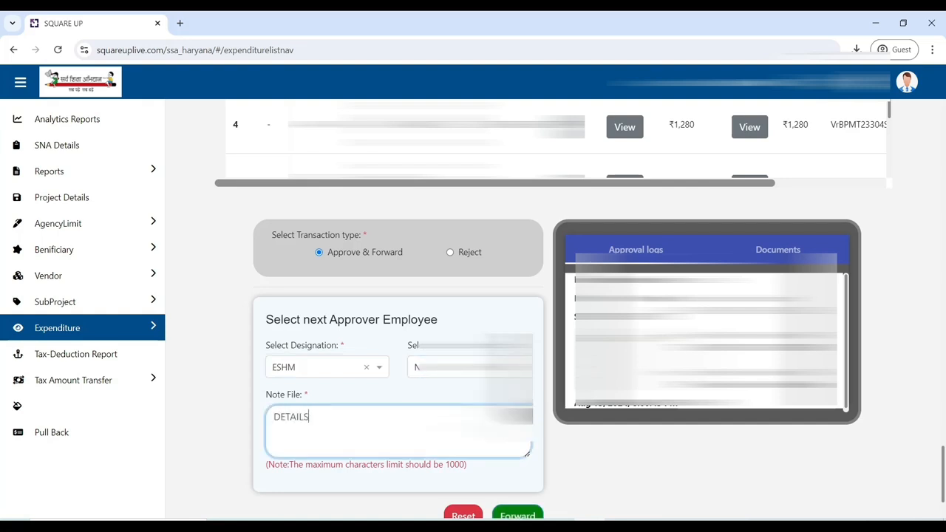
{"action": "type", "text": " OK"}
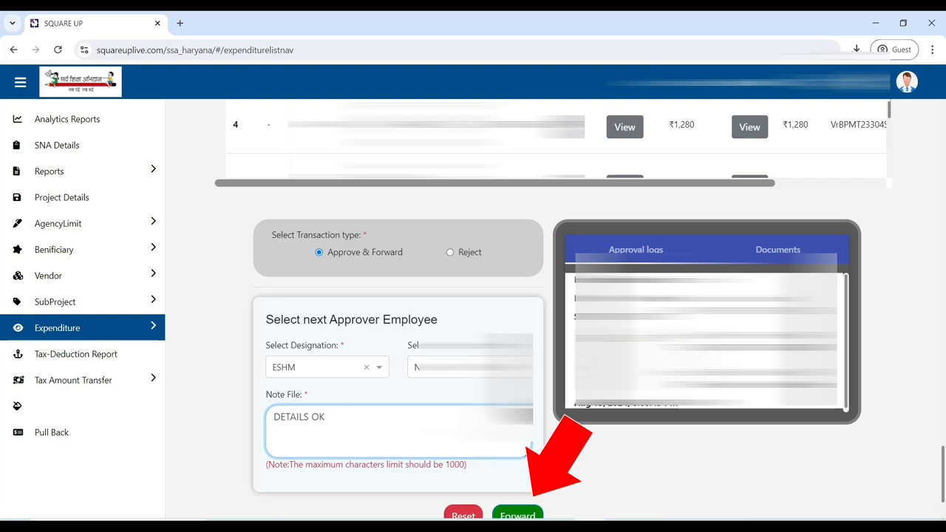
{"action": "left_click", "coordinate": [503, 516]}
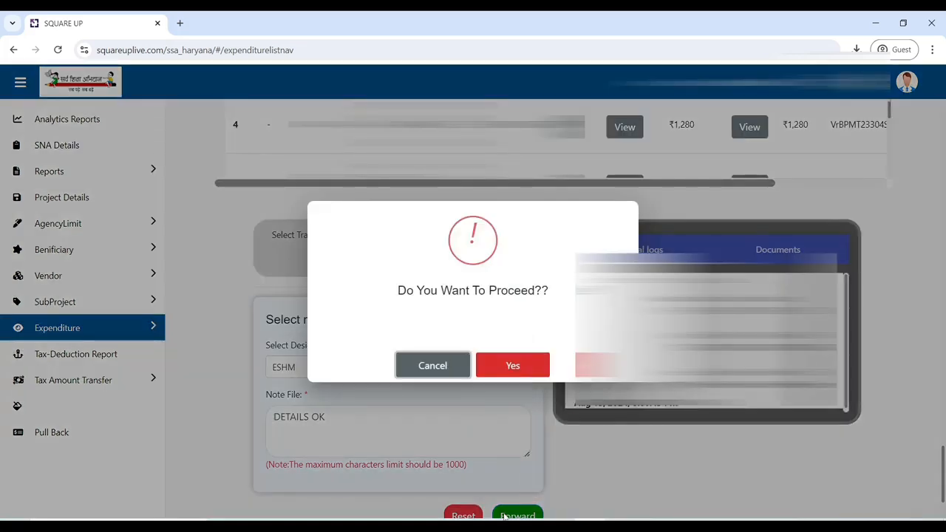
{"action": "left_click", "coordinate": [508, 366]}
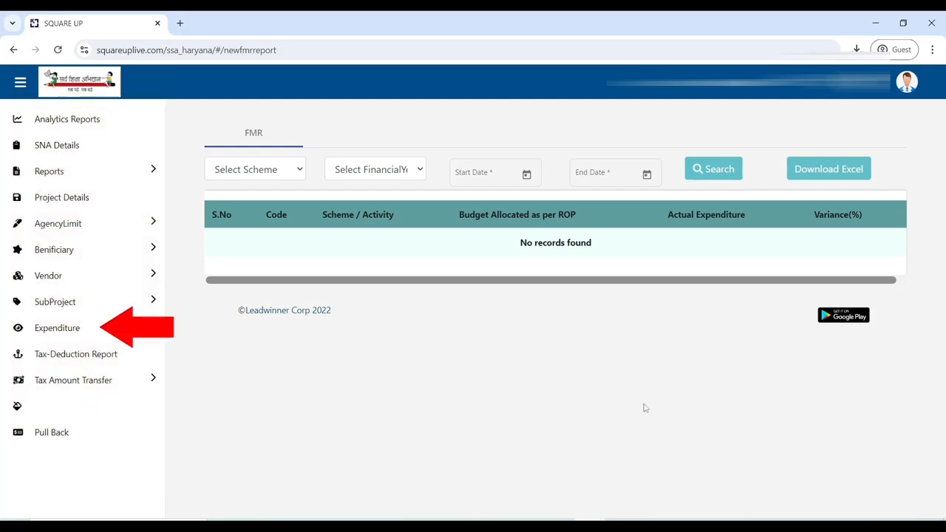
Step: Reopen the forwarded expenditure from the Expenditure list and review its vendor details
{"action": "left_click", "coordinate": [120, 330]}
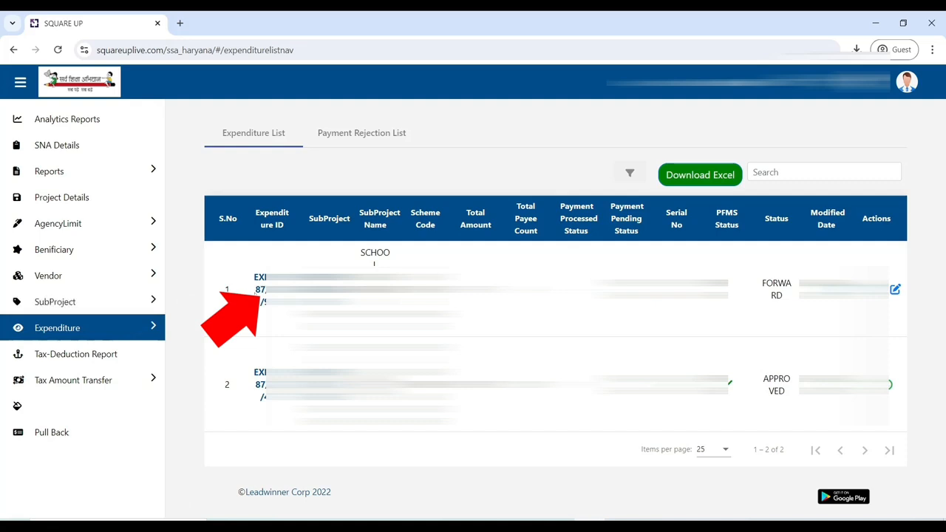
{"action": "left_click", "coordinate": [259, 295]}
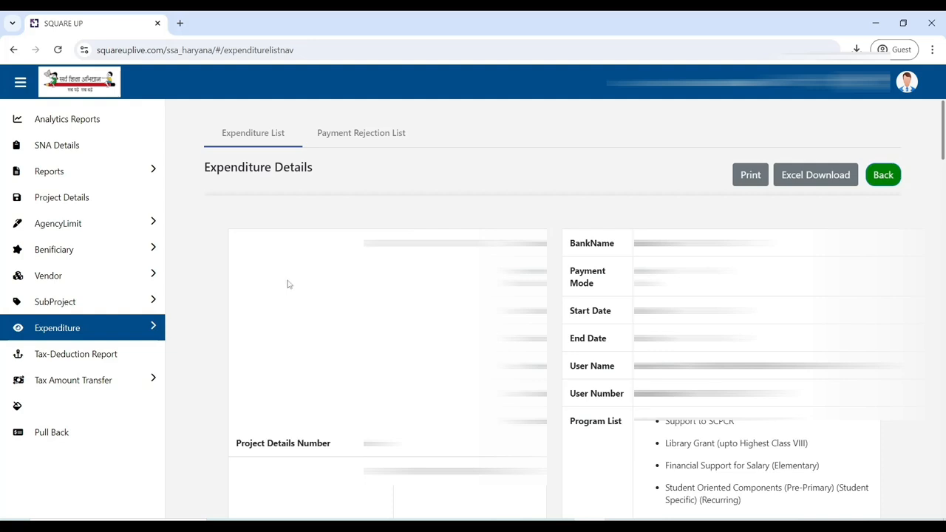
{"action": "left_click_drag", "start_coordinate": [944, 112], "coordinate": [945, 427]}
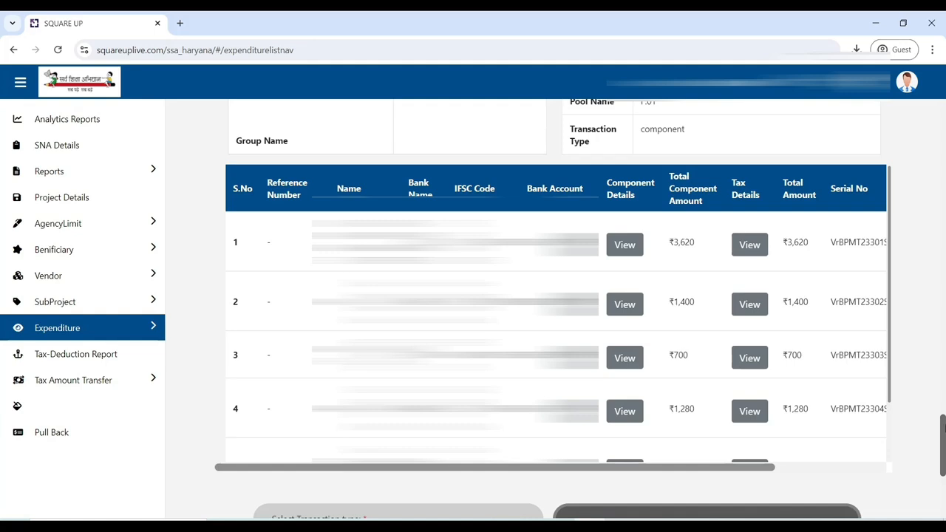
Step: Choose the Approve transaction type for the expenditure, then enter and verify the one-time approval OTP
{"action": "left_click_drag", "start_coordinate": [944, 432], "coordinate": [943, 509]}
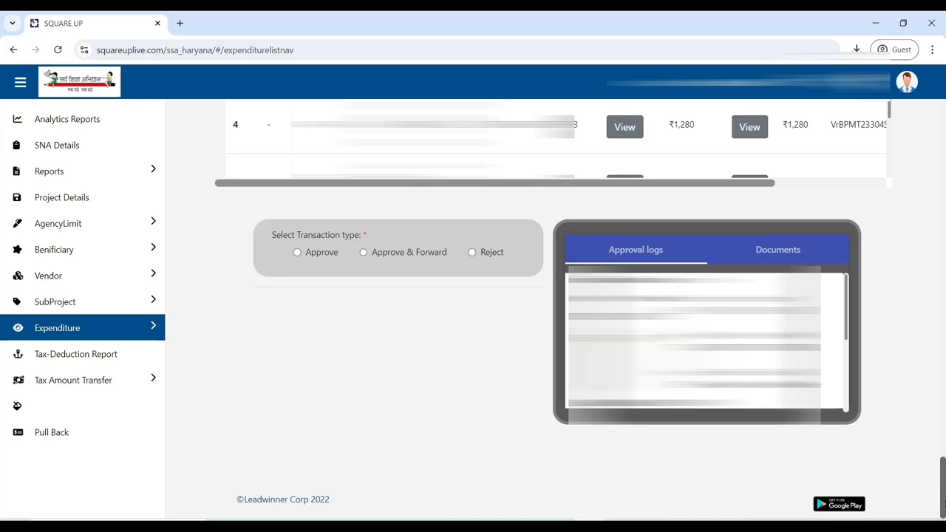
{"action": "left_click", "coordinate": [297, 253]}
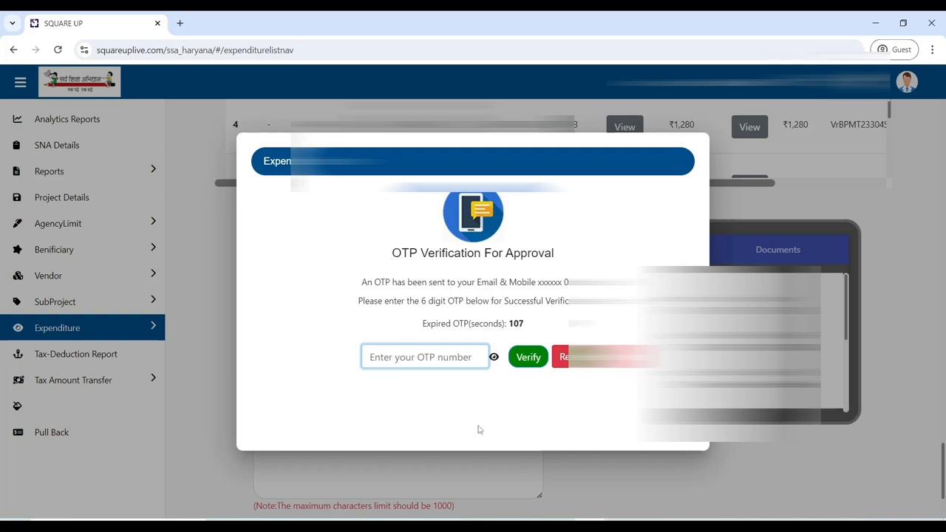
{"action": "type", "text": "••••••"}
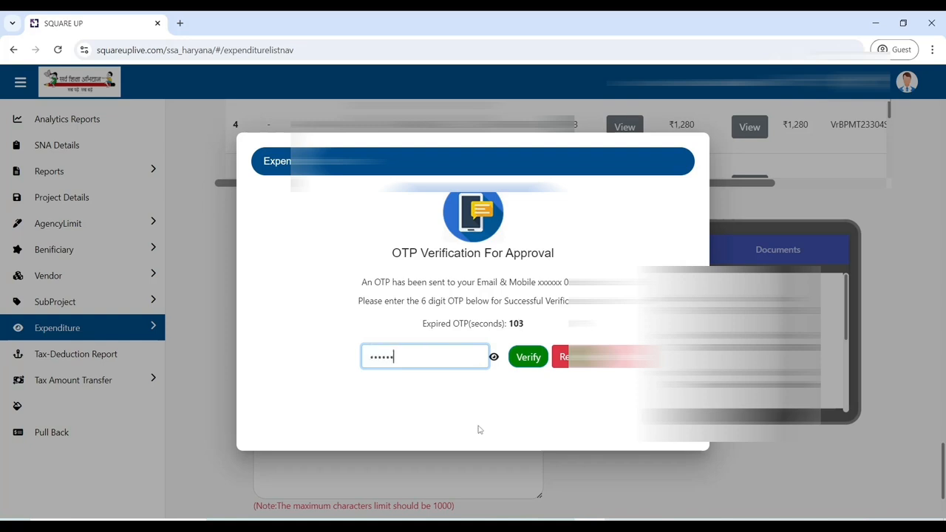
{"action": "left_click", "coordinate": [530, 359]}
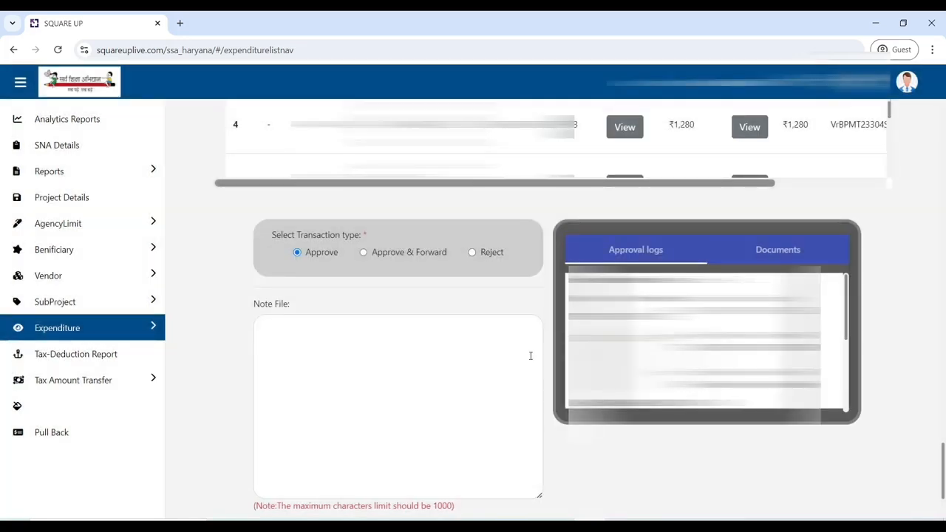
Step: Enter the note "VERIFIED", validate it and approve the expenditure
{"action": "left_click", "coordinate": [438, 362]}
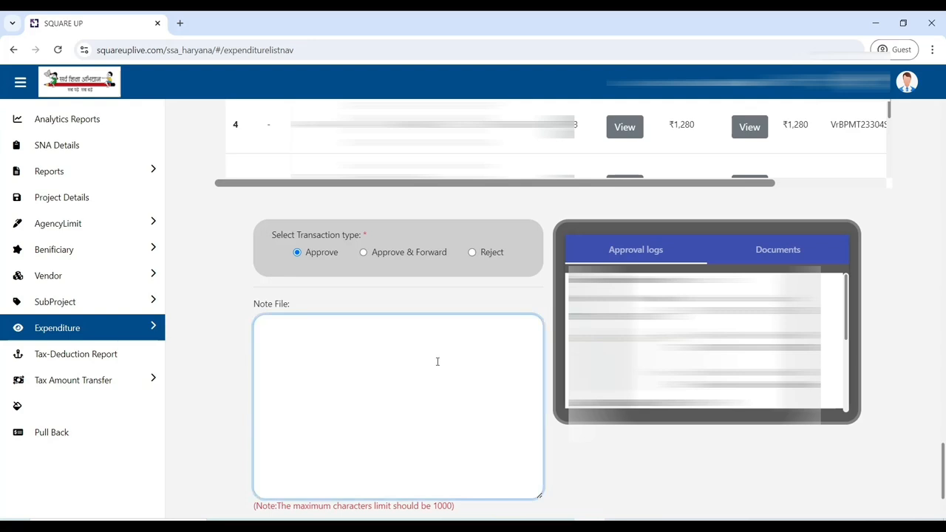
{"action": "type", "text": "VERIFIED"}
{"action": "scroll", "coordinate": [454, 363], "scroll_direction": "down", "scroll_amount": 2}
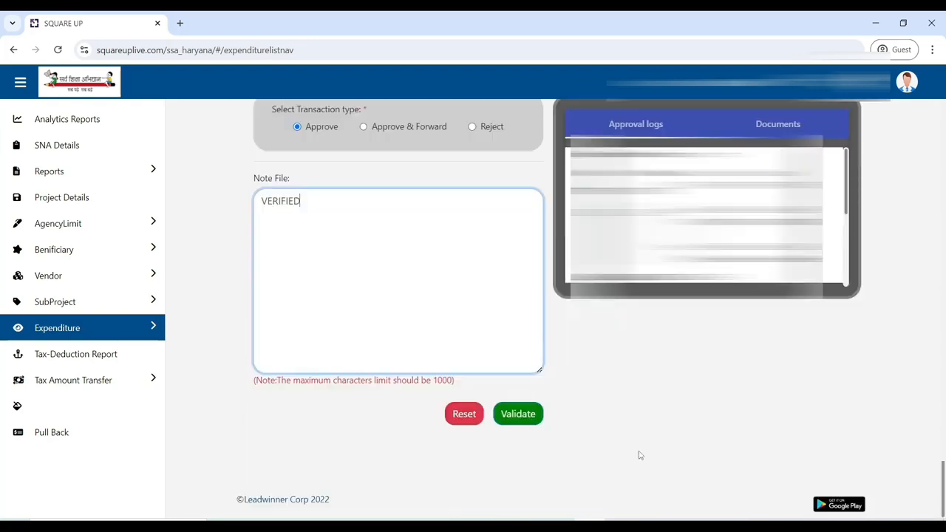
{"action": "left_click", "coordinate": [516, 420]}
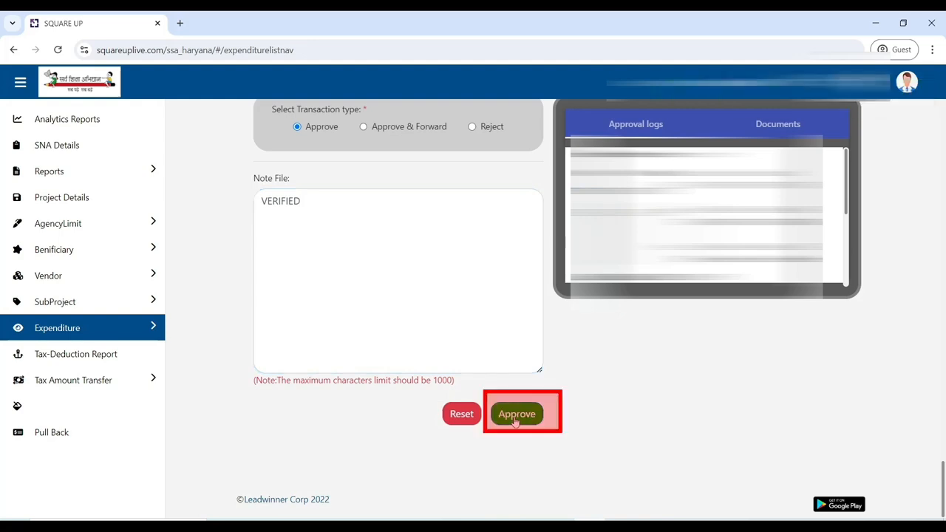
{"action": "left_click", "coordinate": [516, 417]}
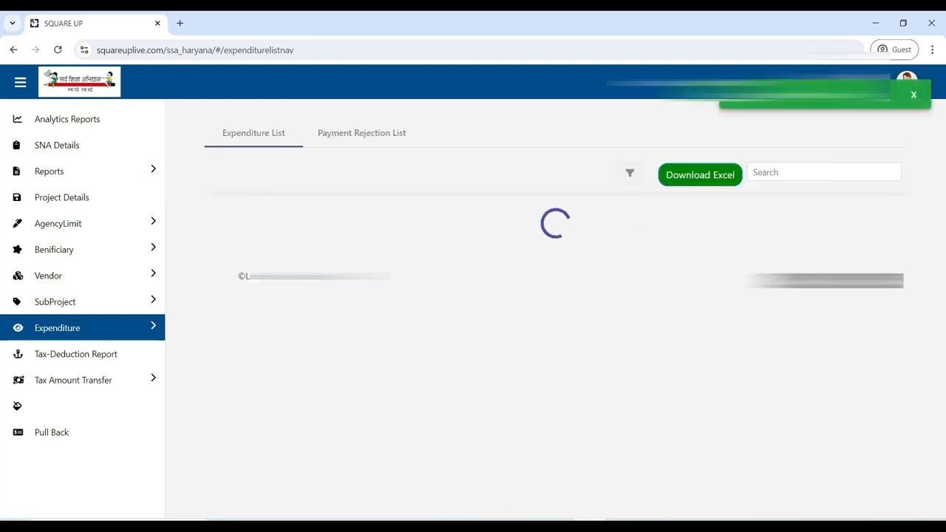